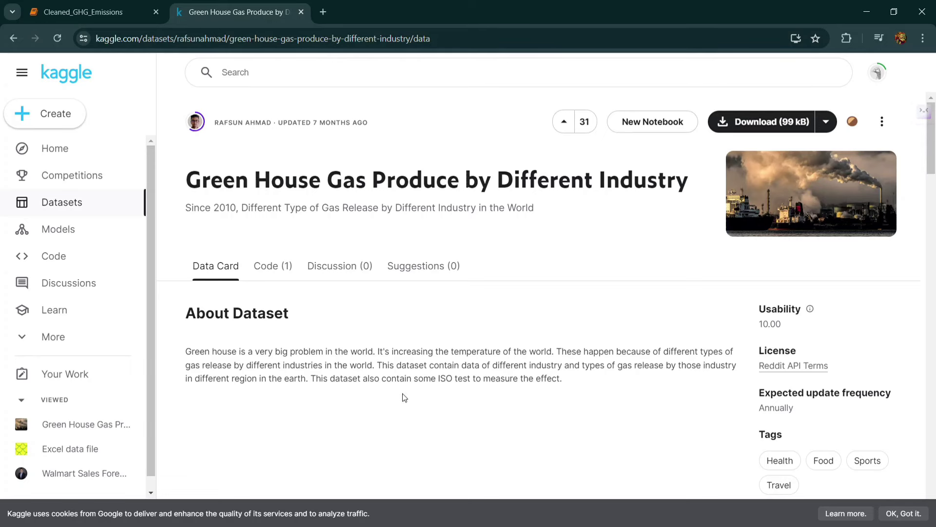
- Scroll through the Annual GHG Air Emissions Accounts.csv preview rows on the Kaggle page
{"action": "scroll", "coordinate": [287, 341], "scroll_direction": "down", "scroll_amount": 2}
{"action": "scroll", "coordinate": [288, 341], "scroll_direction": "down", "scroll_amount": 4}
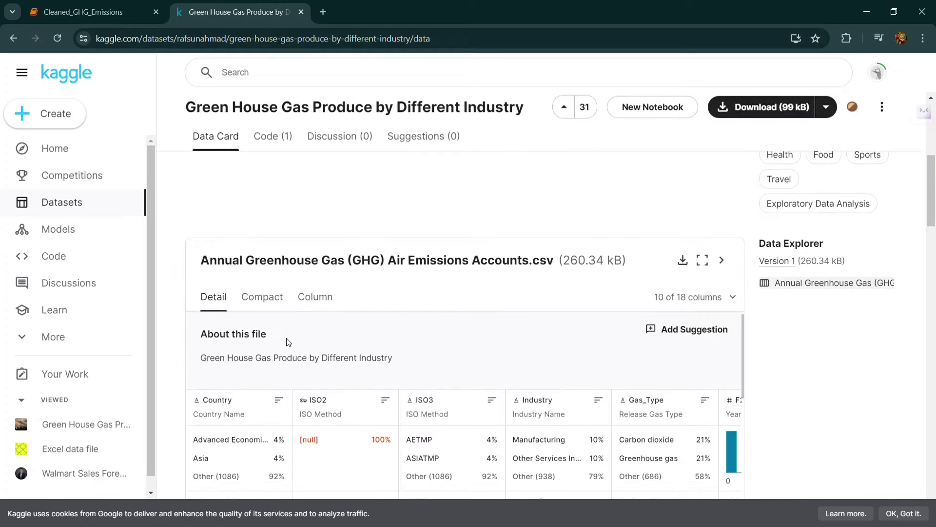
{"action": "scroll", "coordinate": [287, 341], "scroll_direction": "down", "scroll_amount": 2}
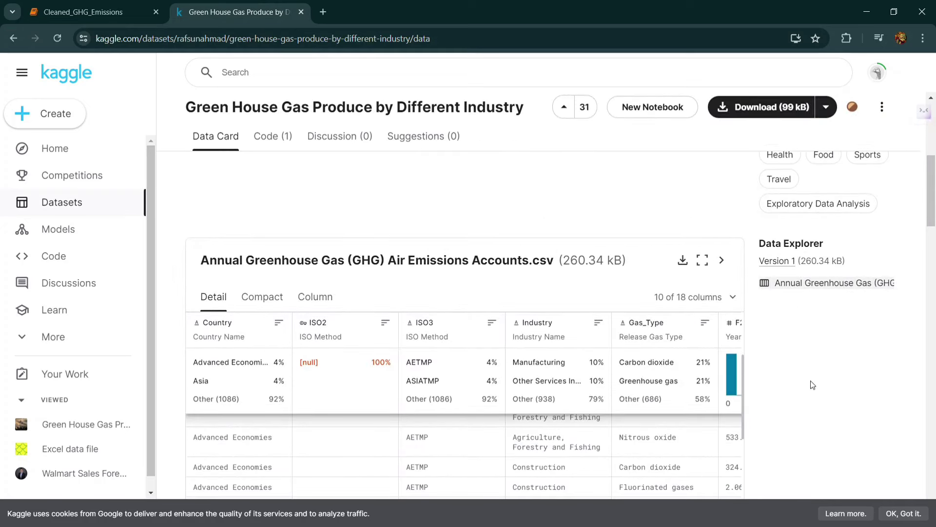
{"action": "scroll", "coordinate": [810, 384], "scroll_direction": "down", "scroll_amount": 1}
{"action": "scroll", "coordinate": [809, 387], "scroll_direction": "down", "scroll_amount": 1}
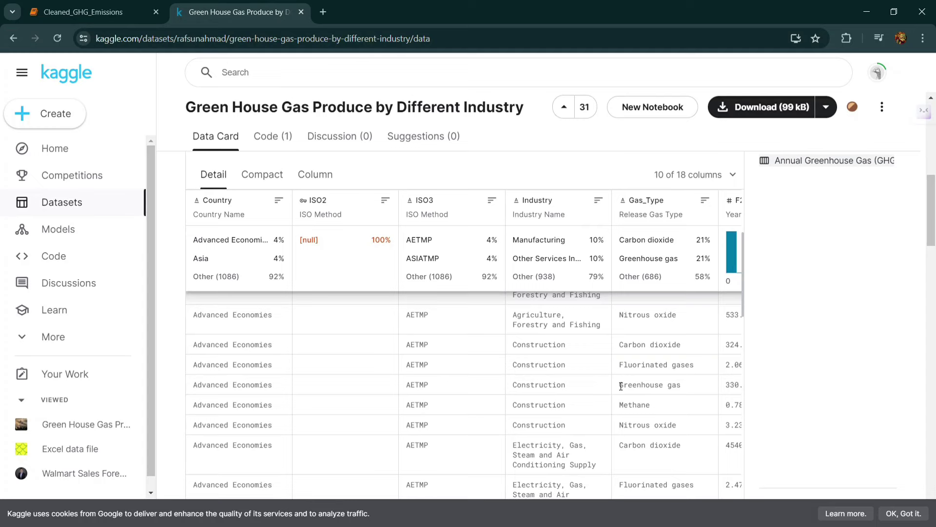
{"action": "scroll", "coordinate": [590, 390], "scroll_direction": "up", "scroll_amount": 1}
{"action": "scroll", "coordinate": [590, 392], "scroll_direction": "up", "scroll_amount": 1}
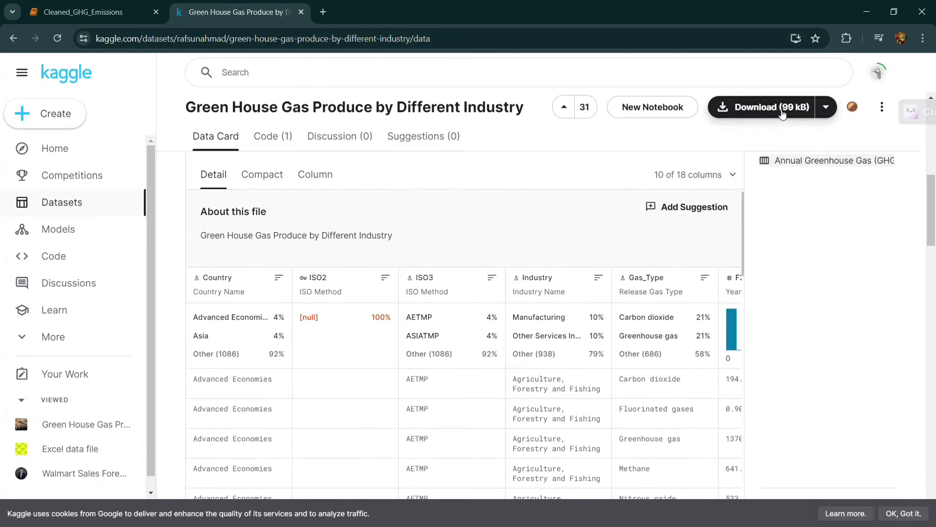
{"action": "scroll", "coordinate": [824, 328], "scroll_direction": "down", "scroll_amount": 1}
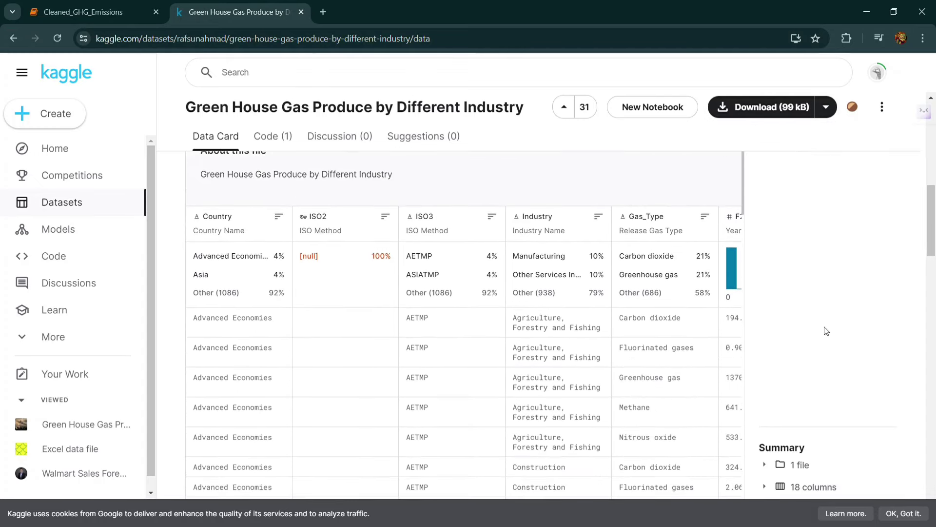
{"action": "scroll", "coordinate": [810, 328], "scroll_direction": "up", "scroll_amount": 1}
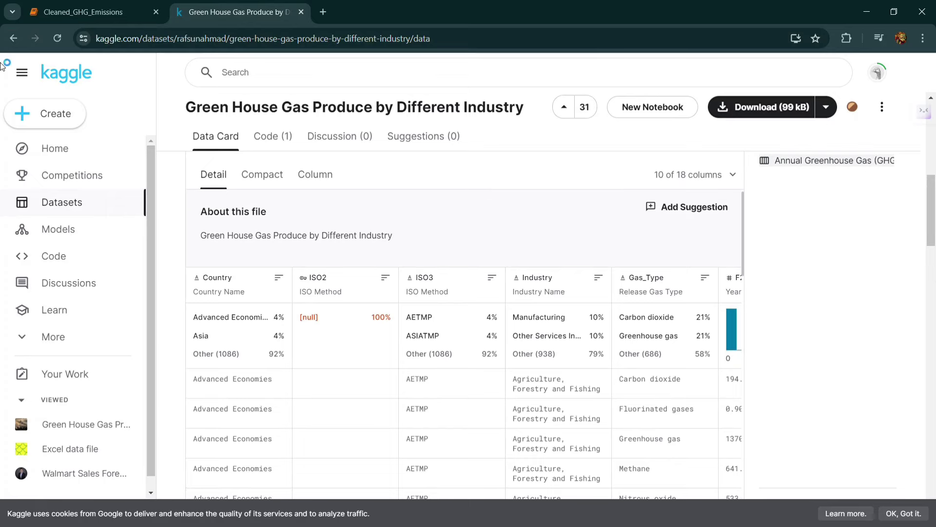
- Return to the Cleaned_GHG_Emissions notebook and rerun its pandas import cell
{"action": "key", "text": "ctrl+shift+Tab"}
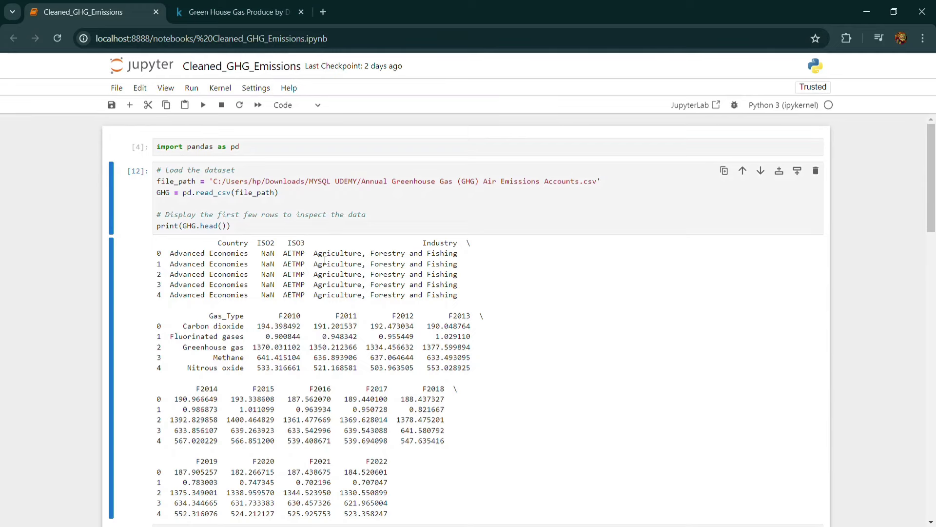
{"action": "scroll", "coordinate": [325, 260], "scroll_direction": "down", "scroll_amount": 1}
{"action": "scroll", "coordinate": [325, 259], "scroll_direction": "up", "scroll_amount": 1}
{"action": "right_click", "coordinate": [322, 258]}
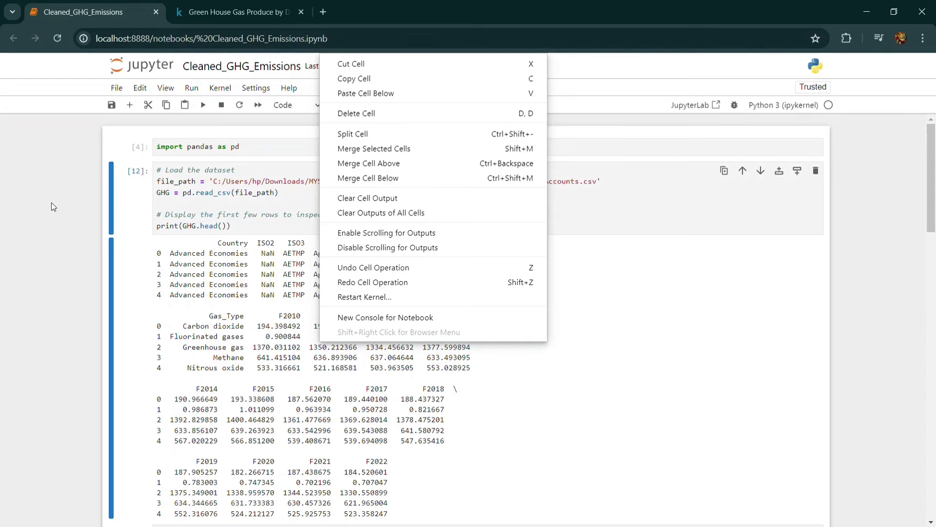
{"action": "left_click", "coordinate": [41, 227]}
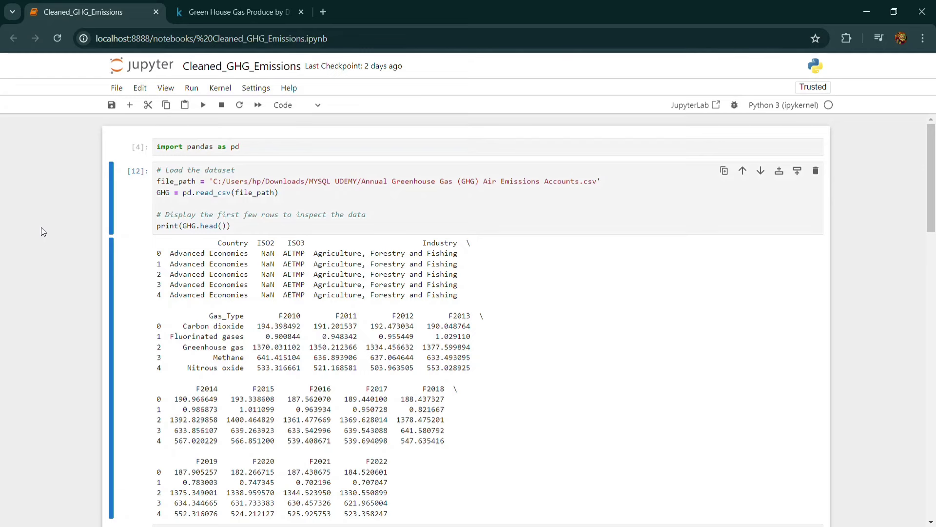
{"action": "left_click", "coordinate": [383, 153]}
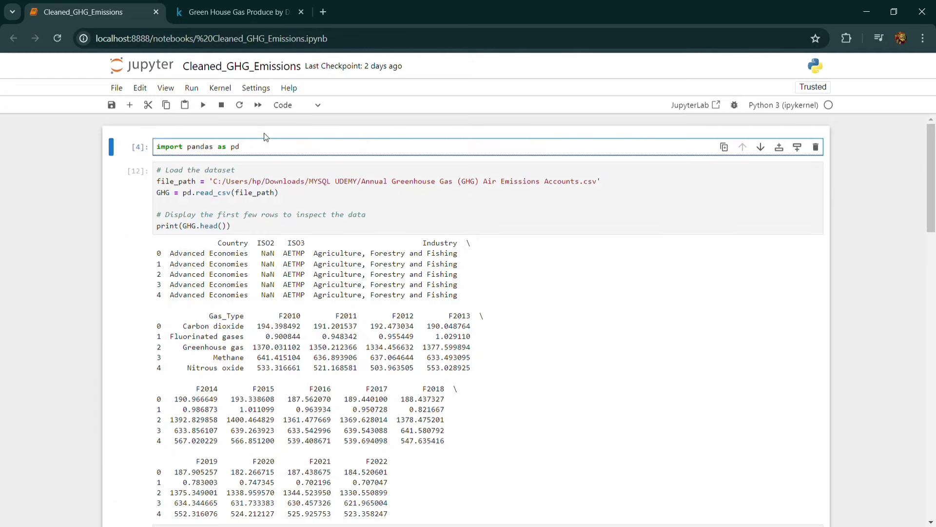
{"action": "left_click", "coordinate": [210, 114]}
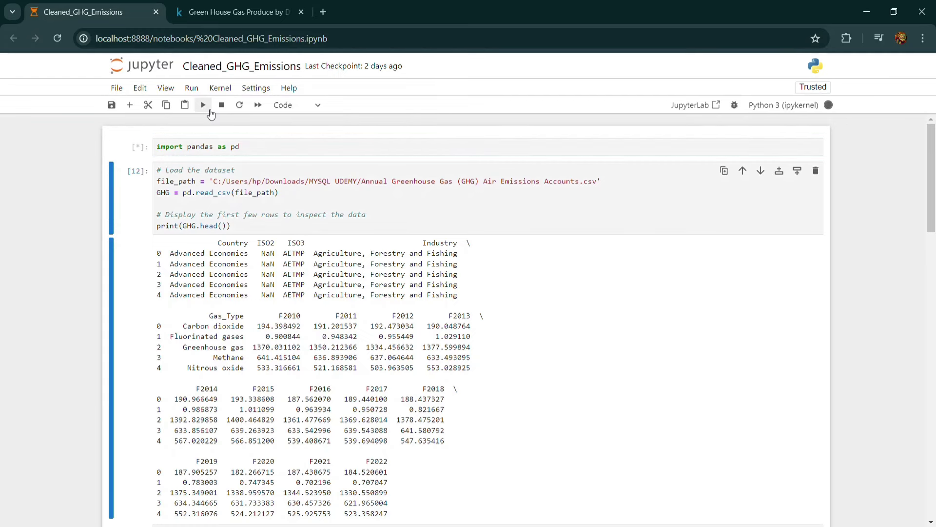
- Browse the Kaggle preview down to the Total Households rows, then return to the notebook
{"action": "left_click", "coordinate": [227, 11]}
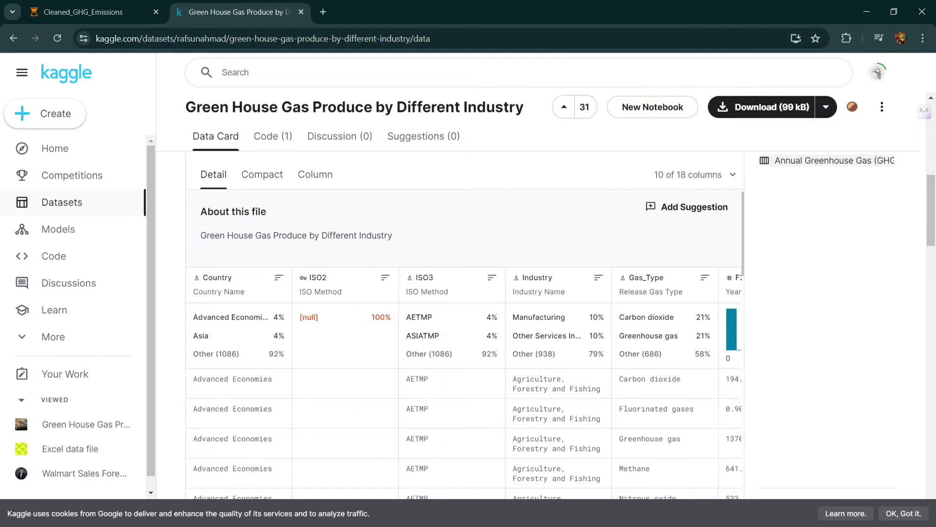
{"action": "scroll", "coordinate": [480, 295], "scroll_direction": "down", "scroll_amount": 3}
{"action": "scroll", "coordinate": [493, 329], "scroll_direction": "up", "scroll_amount": 5}
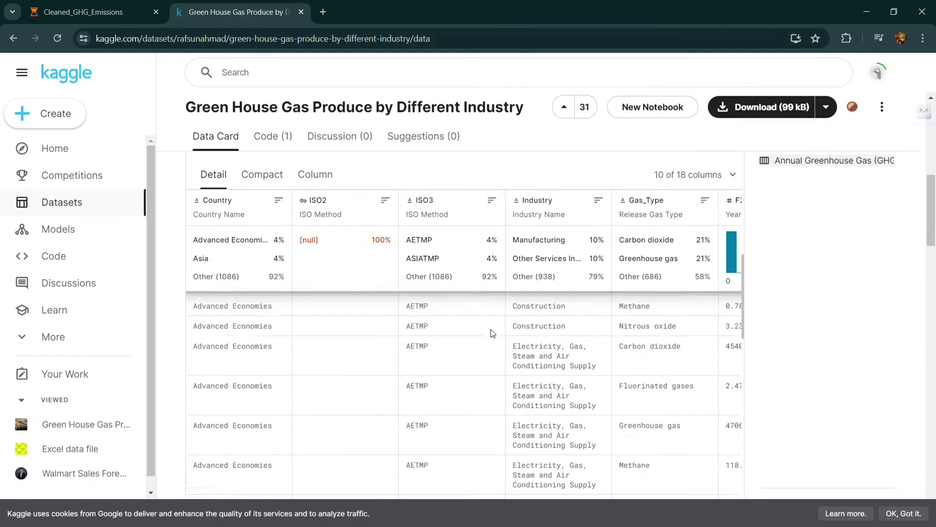
{"action": "scroll", "coordinate": [493, 329], "scroll_direction": "up", "scroll_amount": 5}
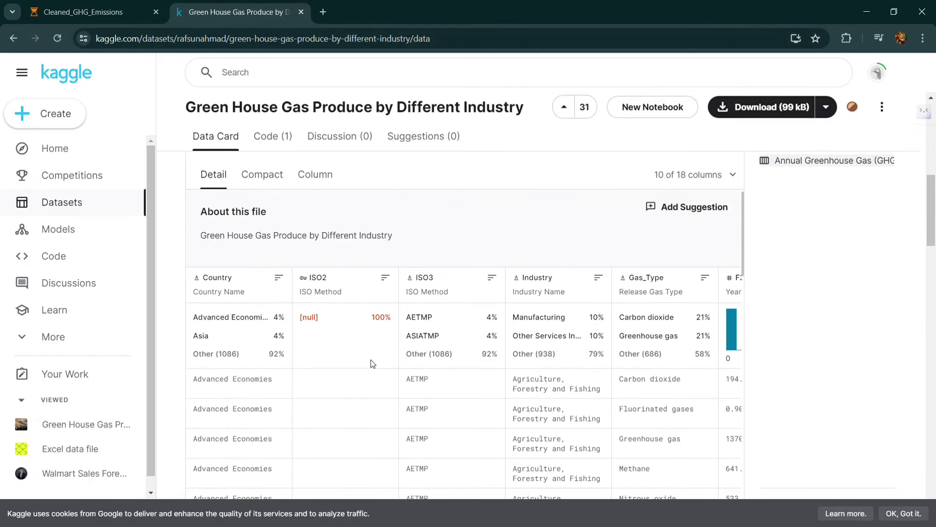
{"action": "scroll", "coordinate": [372, 363], "scroll_direction": "down", "scroll_amount": 5}
{"action": "scroll", "coordinate": [372, 366], "scroll_direction": "down", "scroll_amount": 3}
{"action": "scroll", "coordinate": [372, 367], "scroll_direction": "down", "scroll_amount": 3}
{"action": "scroll", "coordinate": [372, 367], "scroll_direction": "down", "scroll_amount": 3}
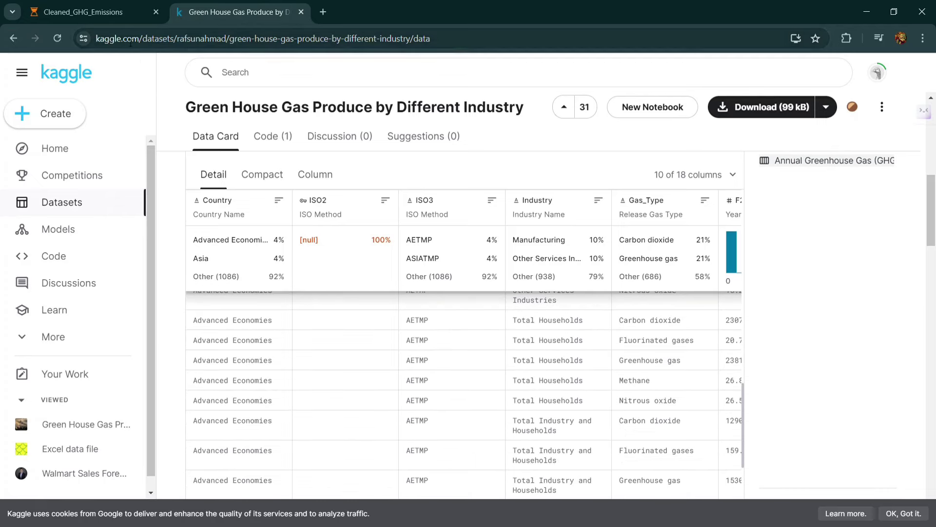
{"action": "left_click", "coordinate": [131, 17]}
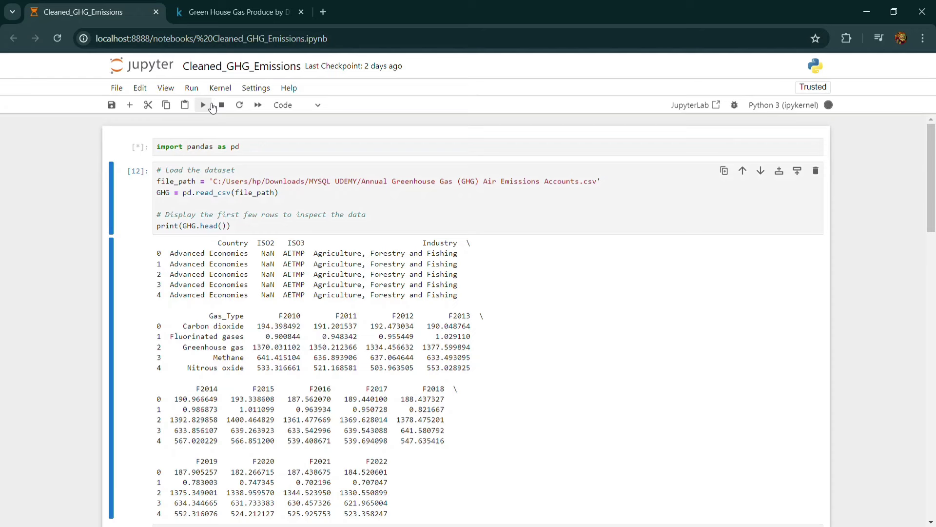
- Rerun the pandas import cell, then the dataset-loading cell
{"action": "key", "text": "Up"}
{"action": "left_click", "coordinate": [203, 106]}
{"action": "left_click_drag", "start_coordinate": [230, 226], "coordinate": [157, 178]}
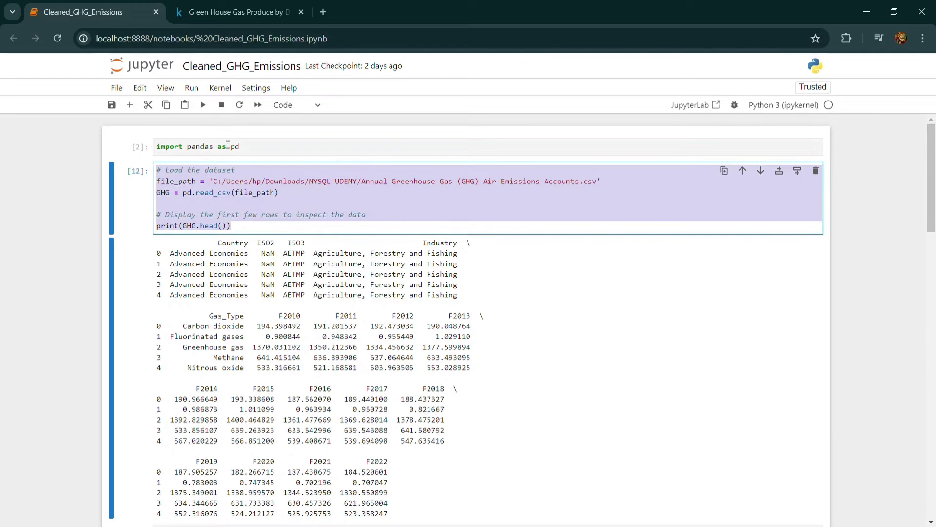
{"action": "left_click", "coordinate": [203, 105]}
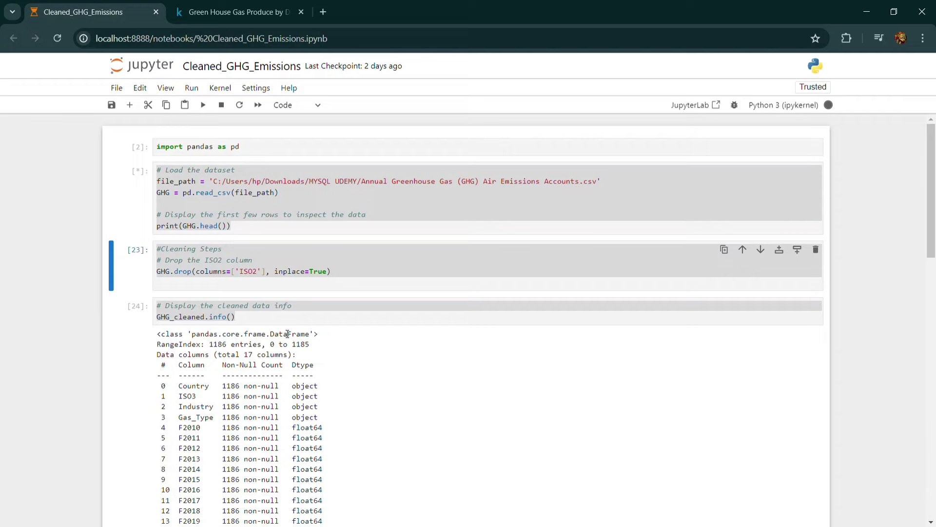
- Highlight the print(GHG.head()) line and rerun the cell to print the first five rows
{"action": "scroll", "coordinate": [269, 296], "scroll_direction": "down", "scroll_amount": 2}
{"action": "left_click", "coordinate": [269, 296]}
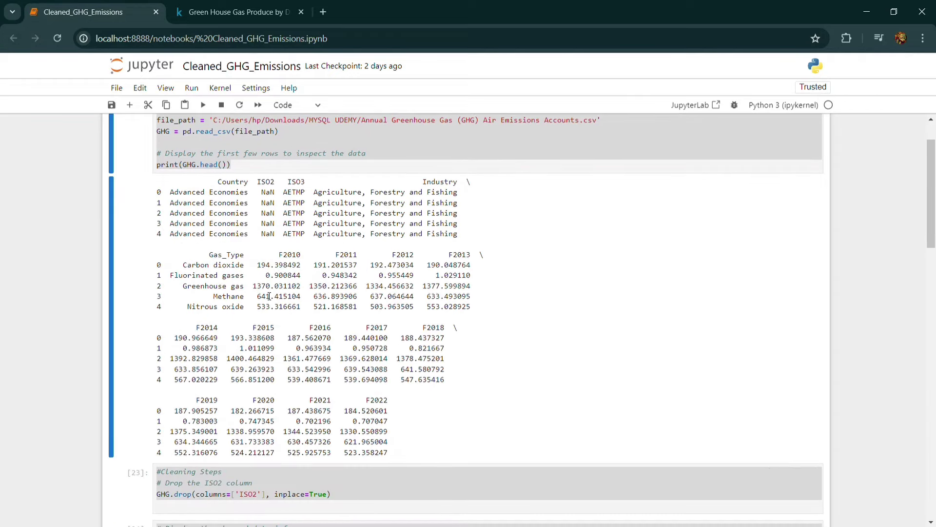
{"action": "scroll", "coordinate": [269, 296], "scroll_direction": "down", "scroll_amount": 2}
{"action": "scroll", "coordinate": [269, 296], "scroll_direction": "up", "scroll_amount": 3}
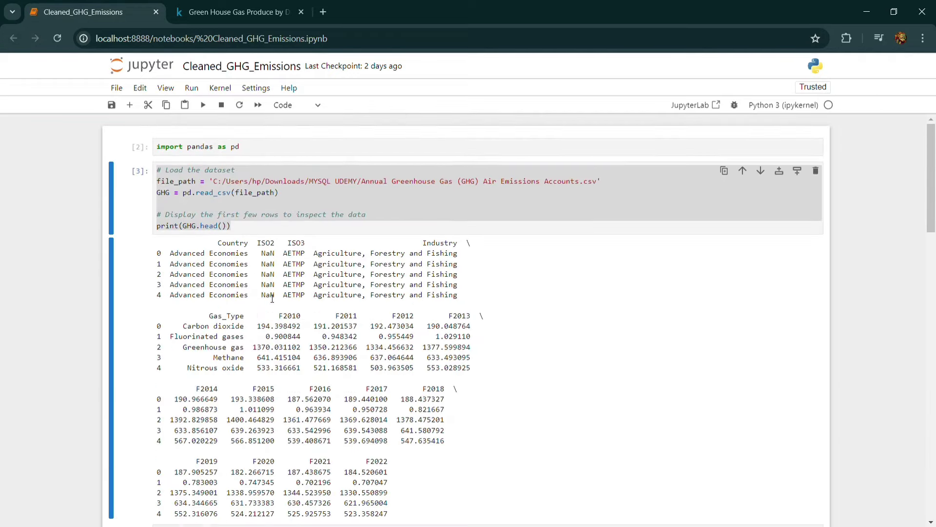
{"action": "left_click_drag", "start_coordinate": [231, 225], "coordinate": [157, 226]}
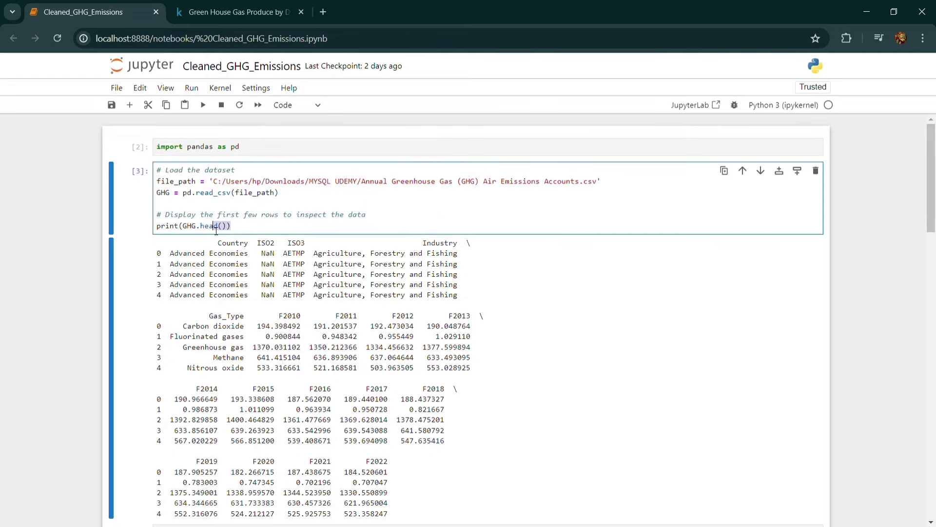
{"action": "left_click", "coordinate": [203, 105]}
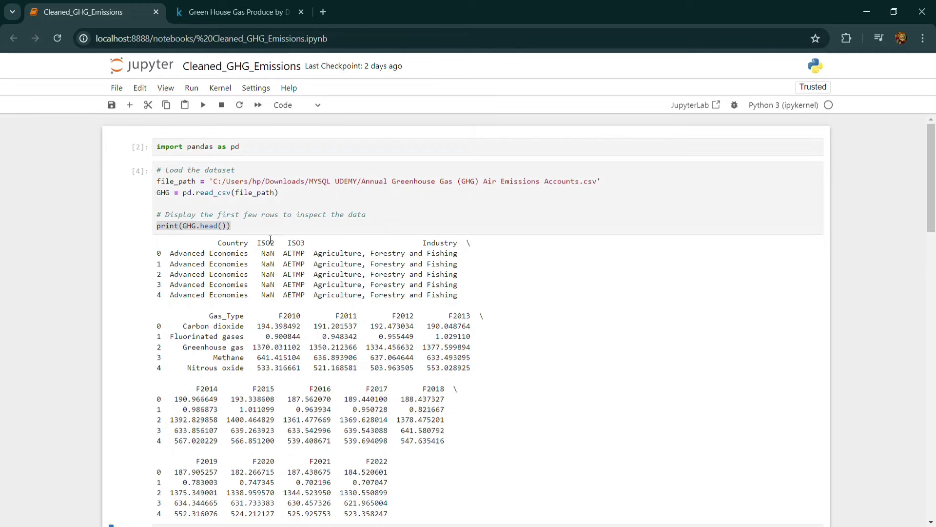
- Inspect the NaN values in the ISO2 column of the loaded data's output
{"action": "scroll", "coordinate": [270, 240], "scroll_direction": "down", "scroll_amount": 5}
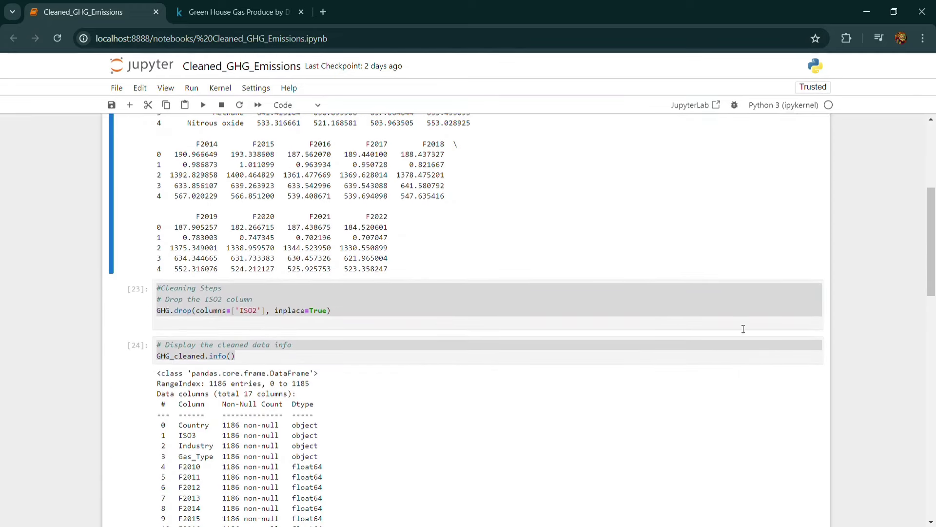
{"action": "left_click", "coordinate": [418, 323]}
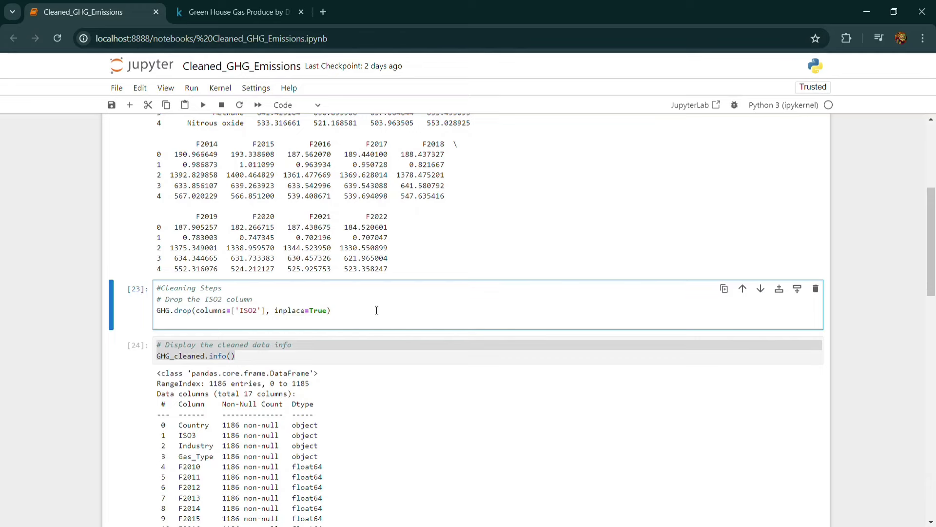
{"action": "scroll", "coordinate": [376, 310], "scroll_direction": "up", "scroll_amount": 3}
{"action": "scroll", "coordinate": [373, 310], "scroll_direction": "up", "scroll_amount": 2}
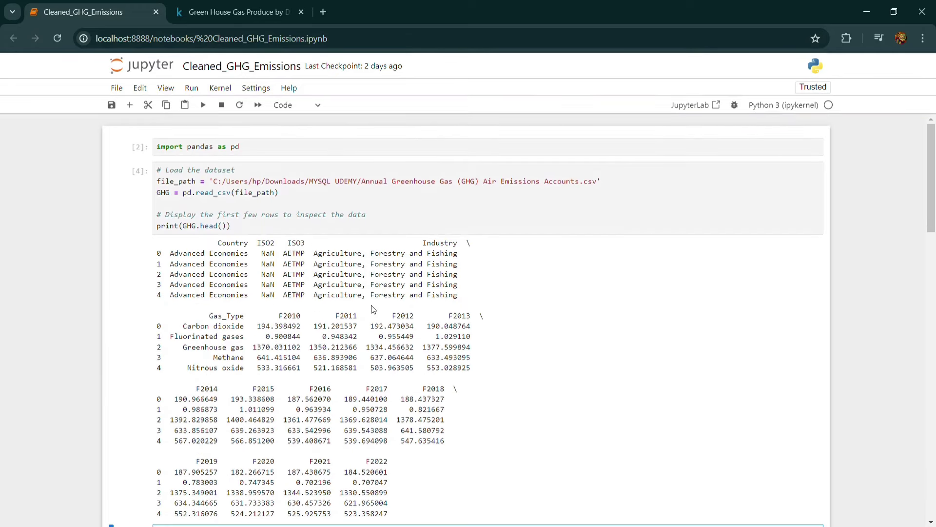
{"action": "left_click_drag", "start_coordinate": [258, 252], "coordinate": [276, 302]}
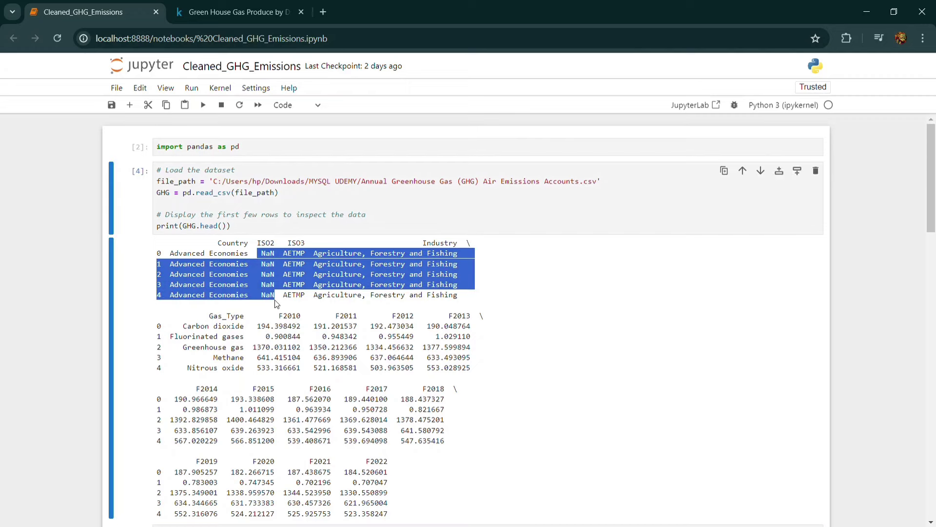
{"action": "left_click", "coordinate": [302, 326]}
{"action": "scroll", "coordinate": [308, 332], "scroll_direction": "down", "scroll_amount": 1}
{"action": "scroll", "coordinate": [308, 333], "scroll_direction": "down", "scroll_amount": 3}
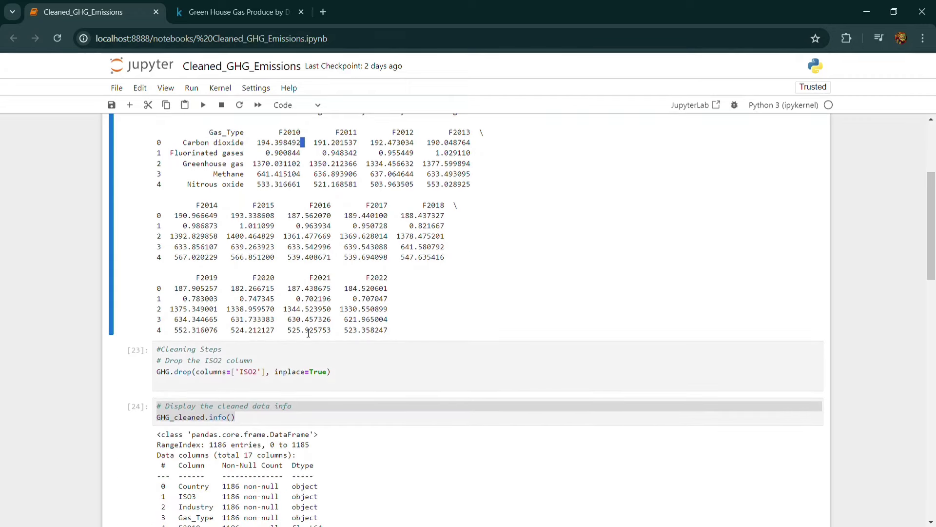
{"action": "scroll", "coordinate": [309, 333], "scroll_direction": "down", "scroll_amount": 1}
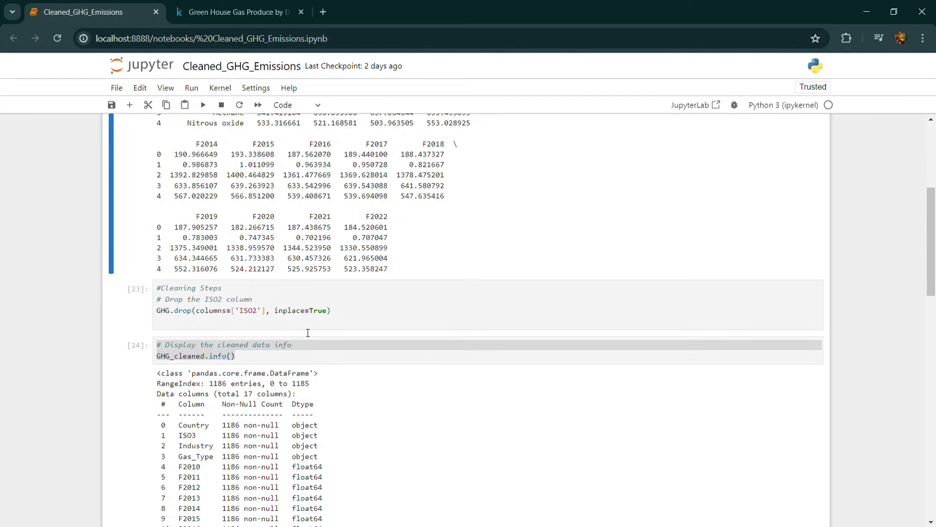
- Rerun cell [23], which drops the ISO2 column
{"action": "double_click", "coordinate": [180, 310]}
{"action": "left_click", "coordinate": [196, 325]}
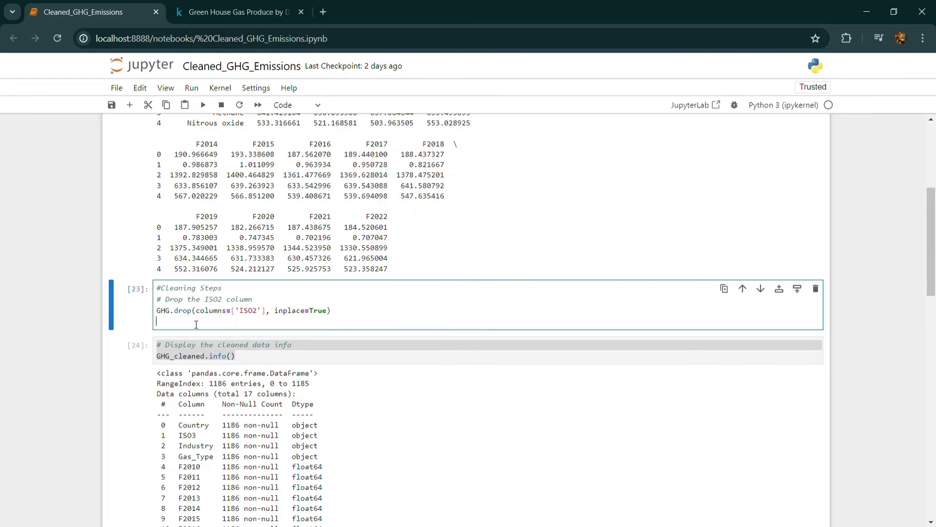
{"action": "left_click", "coordinate": [283, 357]}
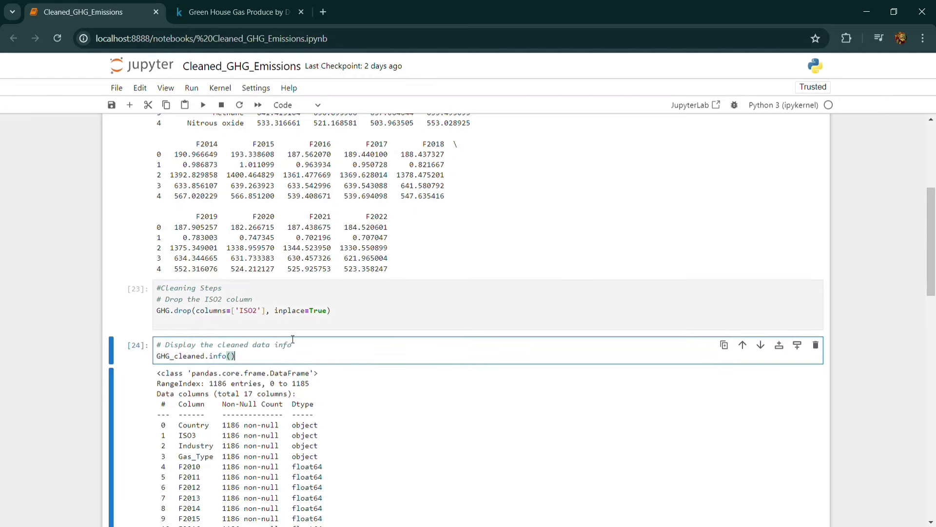
{"action": "left_click", "coordinate": [363, 310]}
{"action": "left_click", "coordinate": [201, 109]}
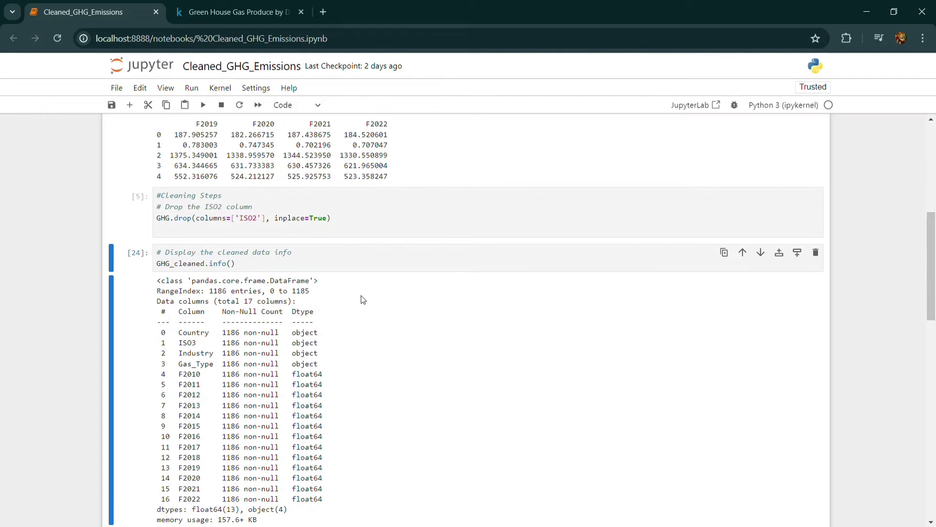
- Review the column list in the cleaned data's info() output
{"action": "scroll", "coordinate": [360, 299], "scroll_direction": "down", "scroll_amount": 1}
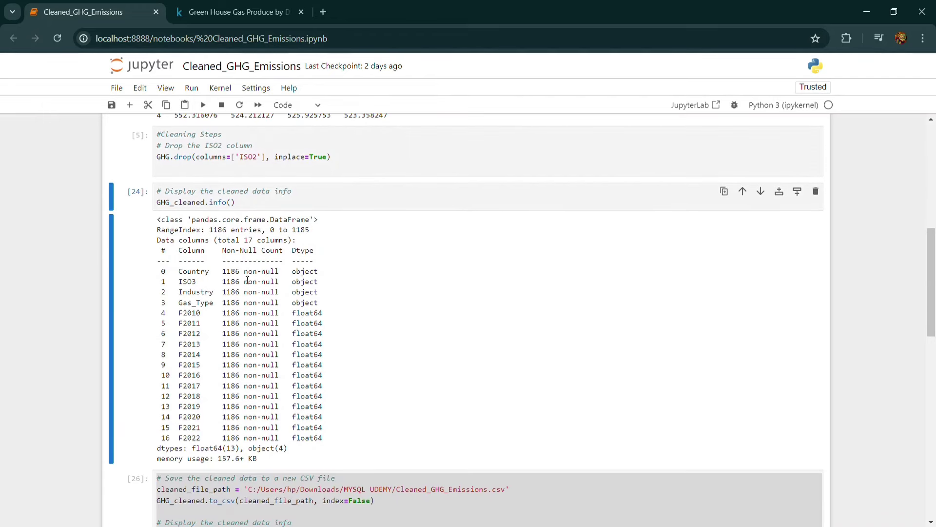
{"action": "left_click_drag", "start_coordinate": [175, 271], "coordinate": [362, 433]}
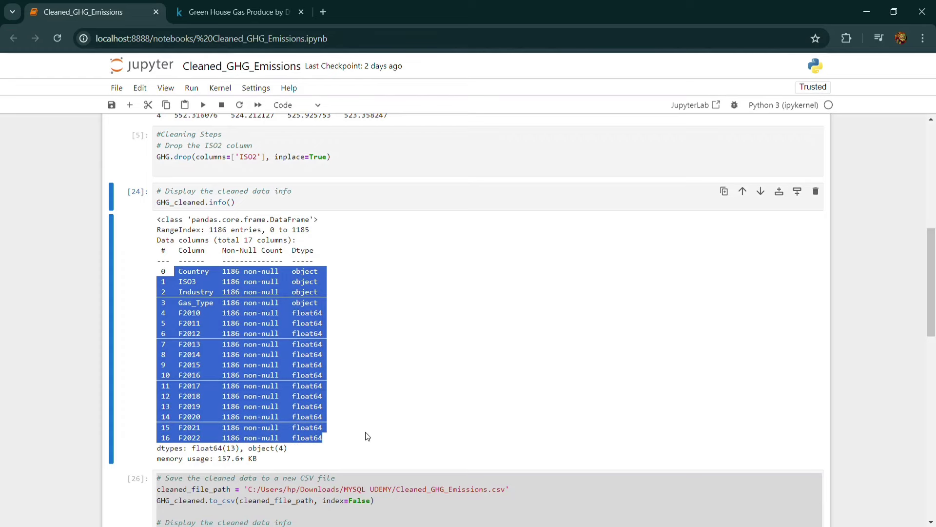
{"action": "scroll", "coordinate": [366, 437], "scroll_direction": "down", "scroll_amount": 3}
{"action": "left_click", "coordinate": [423, 226]}
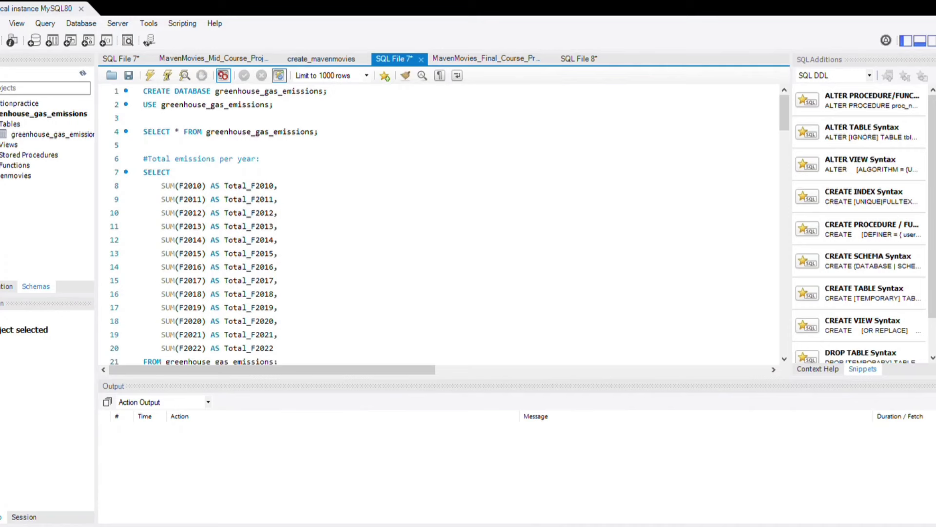
- Select the greenhouse_gas_emissions schema and highlight its CREATE DATABASE and USE statements
{"action": "left_click", "coordinate": [60, 114]}
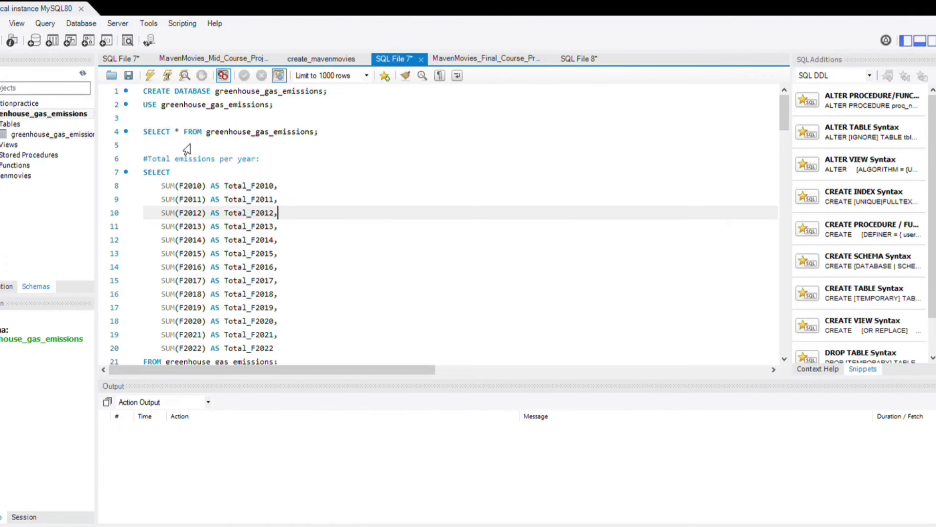
{"action": "key", "text": "Up"}
{"action": "key", "text": "Up"}
{"action": "key", "text": "Up"}
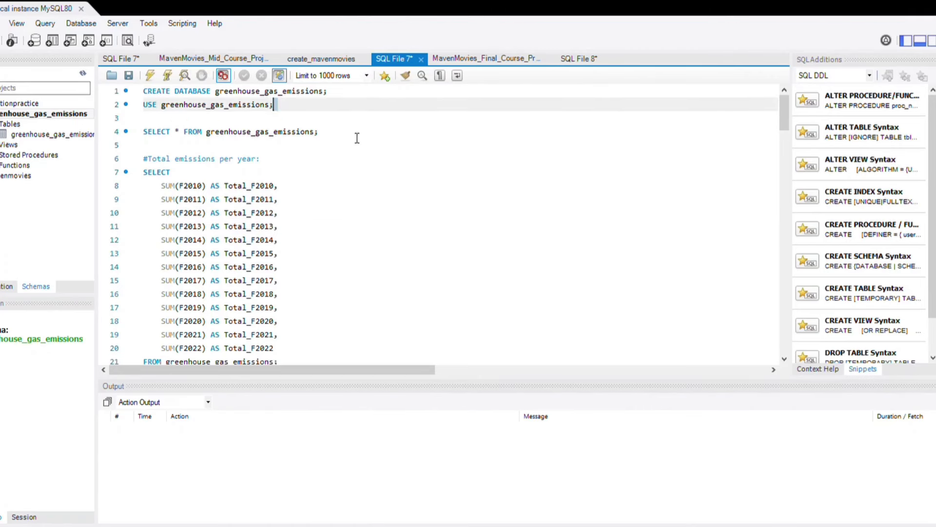
{"action": "key", "text": "shift+Home"}
{"action": "key", "text": "shift+Up"}
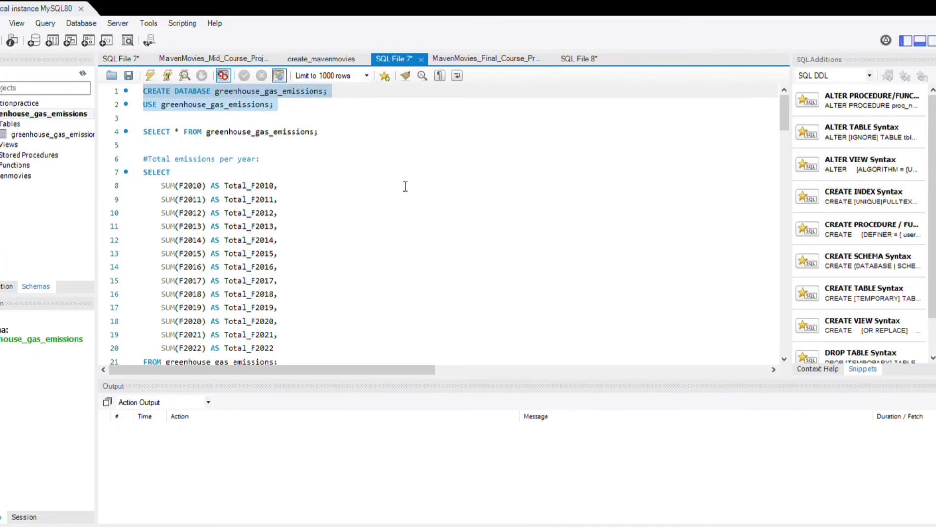
{"action": "key", "text": "Down"}
{"action": "key", "text": "Down"}
{"action": "key", "text": "Down"}
{"action": "key", "text": "Up"}
{"action": "key", "text": "Up"}
{"action": "key", "text": "shift+Up"}
{"action": "key", "text": "shift+Up"}
{"action": "left_click", "coordinate": [70, 141]}
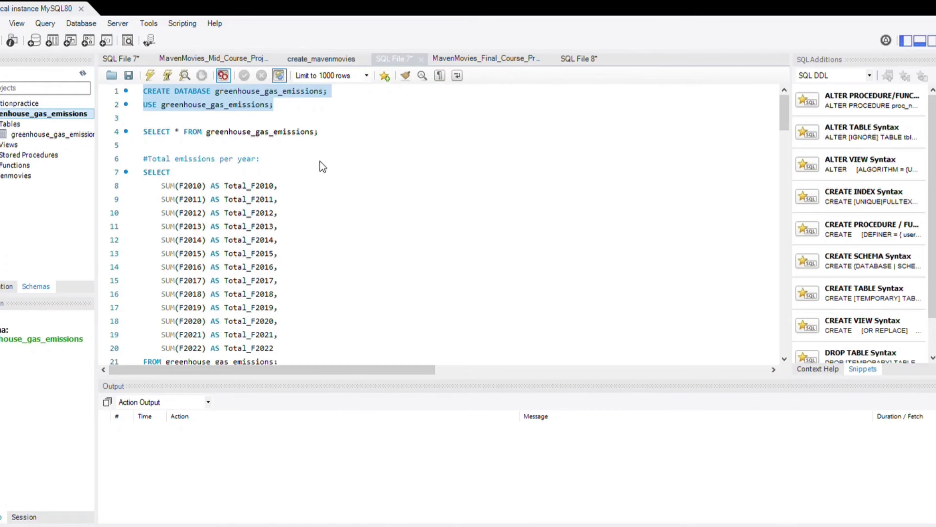
- Expand the greenhouse_gas_emissions table's columns in the Navigator
{"action": "left_click", "coordinate": [89, 228]}
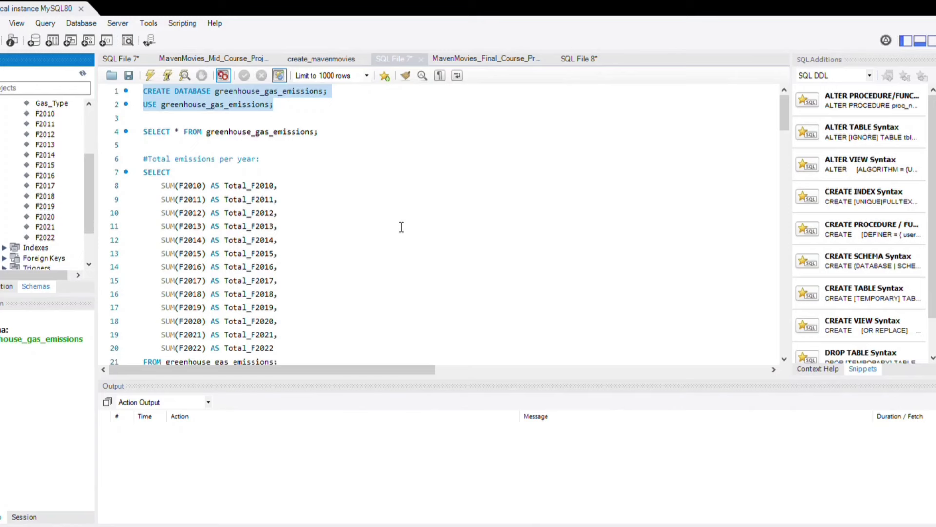
{"action": "scroll", "coordinate": [404, 246], "scroll_direction": "down", "scroll_amount": 1}
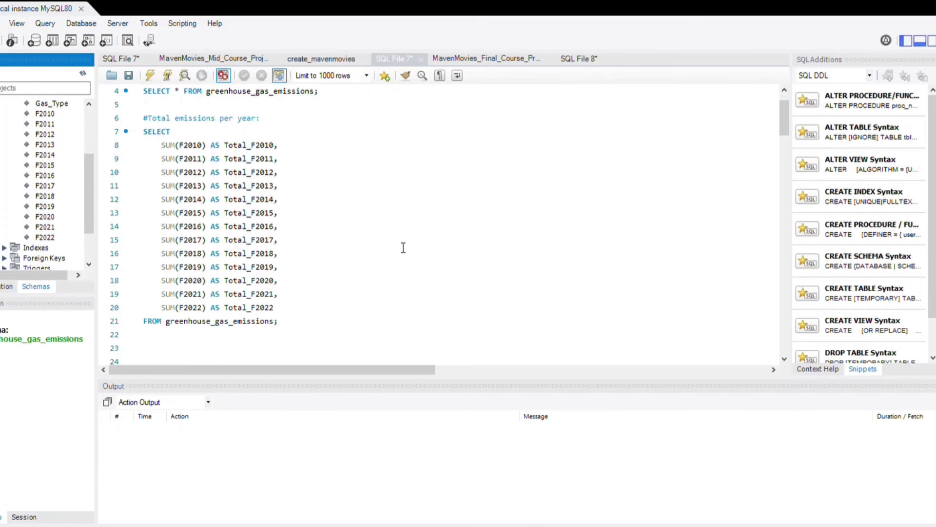
{"action": "scroll", "coordinate": [398, 249], "scroll_direction": "up", "scroll_amount": 1}
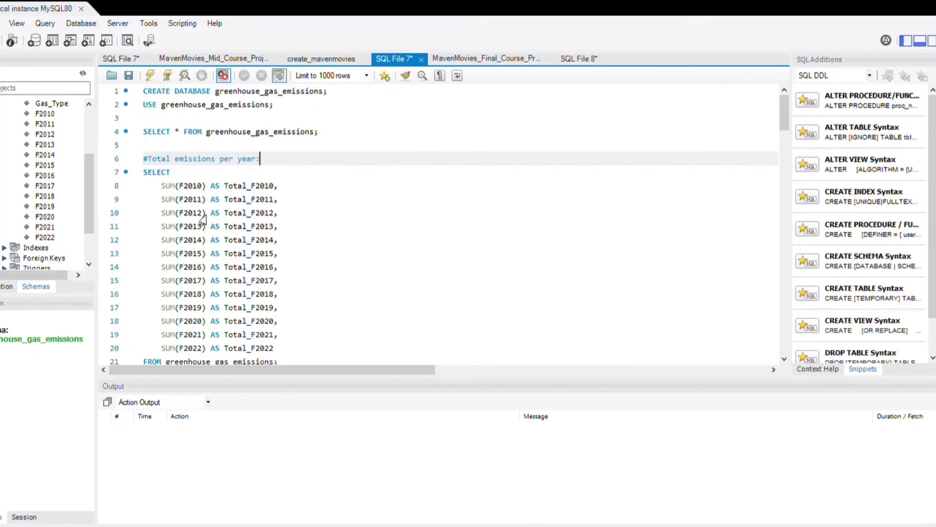
- Execute the total emissions per year query, returning Total_F2010–2022 sums
{"action": "key", "text": "shift+Down"}
{"action": "key", "text": "shift+Down"}
{"action": "key", "text": "shift+Down"}
{"action": "key", "text": "shift+Down"}
{"action": "key", "text": "shift+Down"}
{"action": "key", "text": "shift+Down"}
{"action": "key", "text": "shift+Down"}
{"action": "key", "text": "shift+Down"}
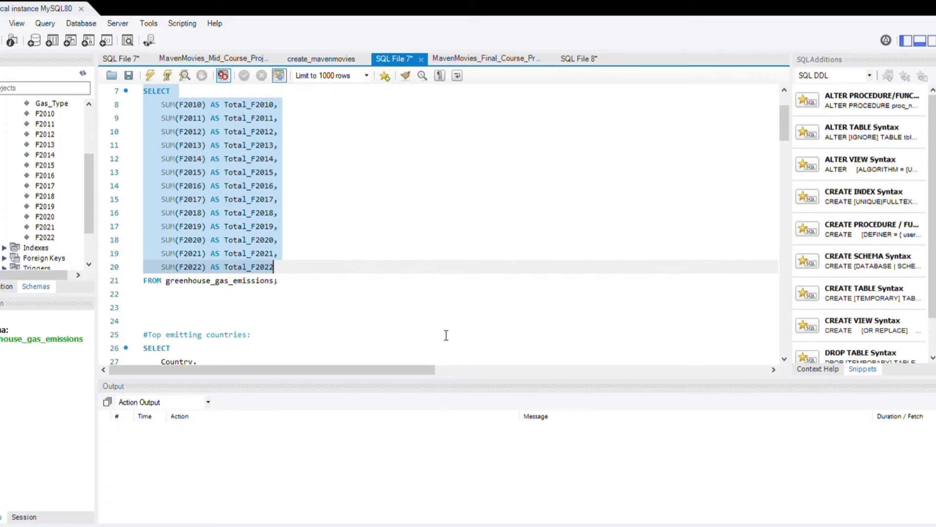
{"action": "key", "text": "shift+Down"}
{"action": "key", "text": "shift+End"}
{"action": "left_click", "coordinate": [150, 75]}
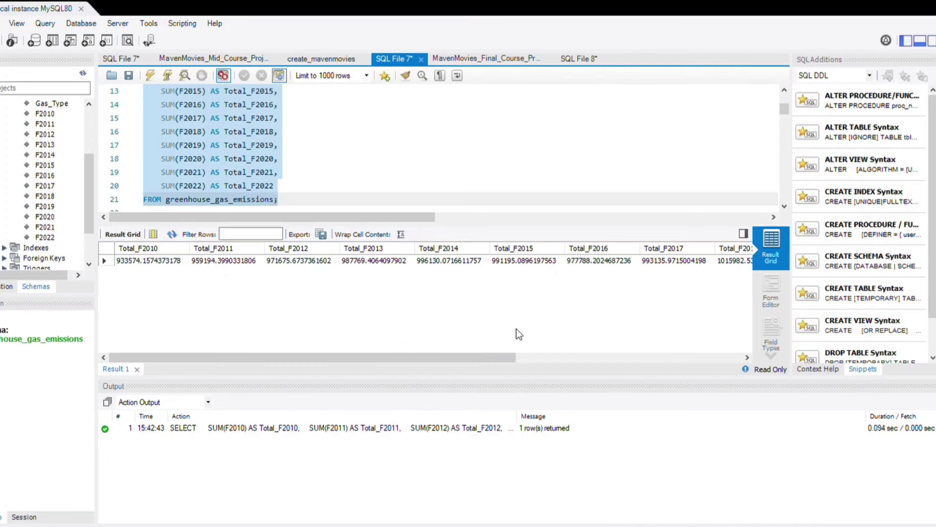
{"action": "key", "text": "ctrl+Return"}
{"action": "left_click", "coordinate": [408, 200]}
{"action": "scroll", "coordinate": [404, 198], "scroll_direction": "down", "scroll_amount": 3}
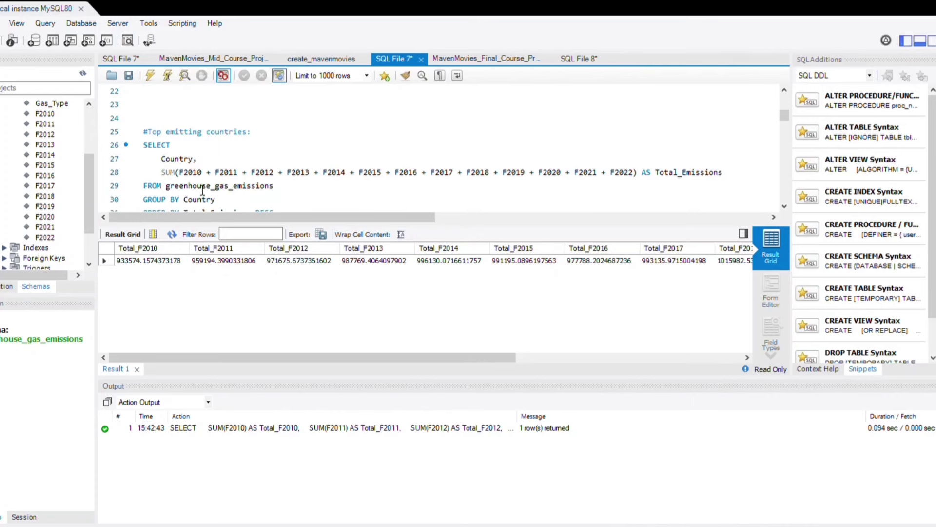
- Execute the #Top emitting countries query (lines 26–32), returning ten regions led by World and G20
{"action": "scroll", "coordinate": [381, 187], "scroll_direction": "down", "scroll_amount": 1}
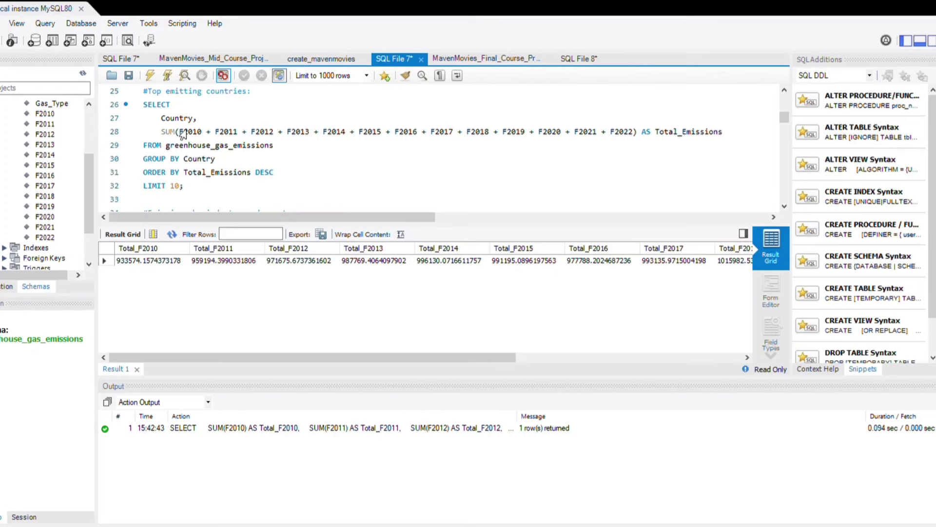
{"action": "key", "text": "shift+Down"}
{"action": "key", "text": "shift+Down"}
{"action": "key", "text": "shift+Down"}
{"action": "key", "text": "shift+Down"}
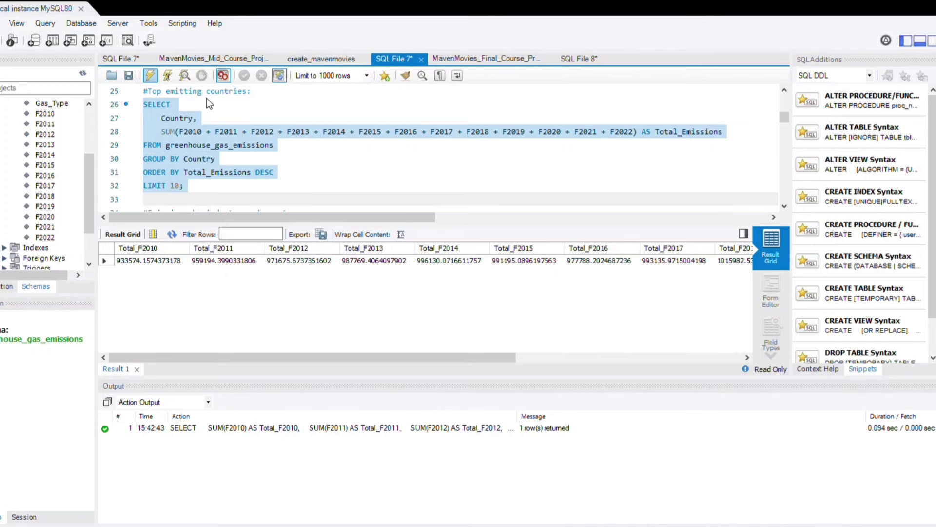
{"action": "scroll", "coordinate": [212, 137], "scroll_direction": "down", "scroll_amount": 2}
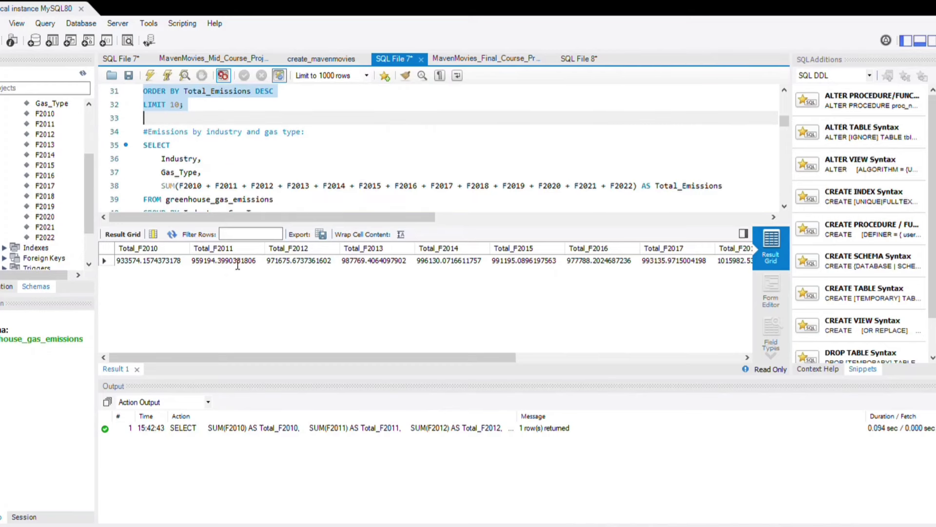
{"action": "scroll", "coordinate": [245, 215], "scroll_direction": "up", "scroll_amount": 2}
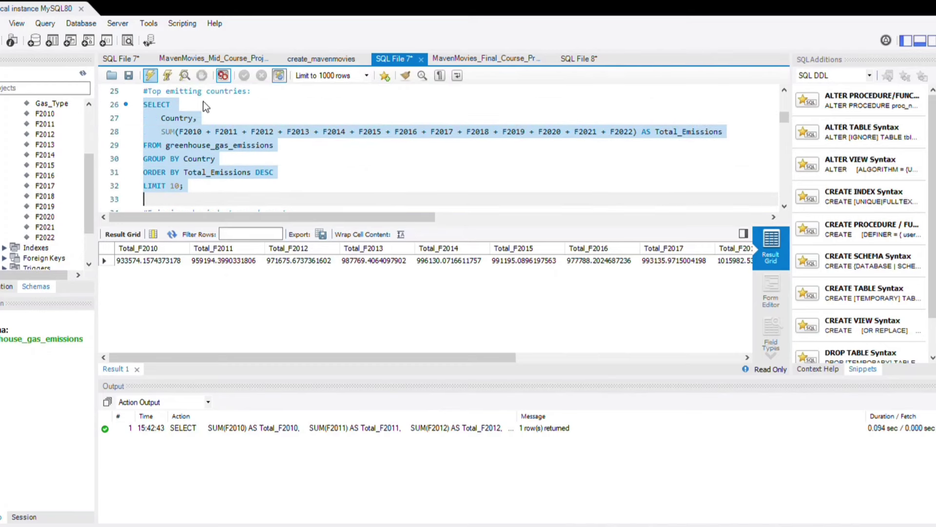
{"action": "key", "text": "ctrl+Return"}
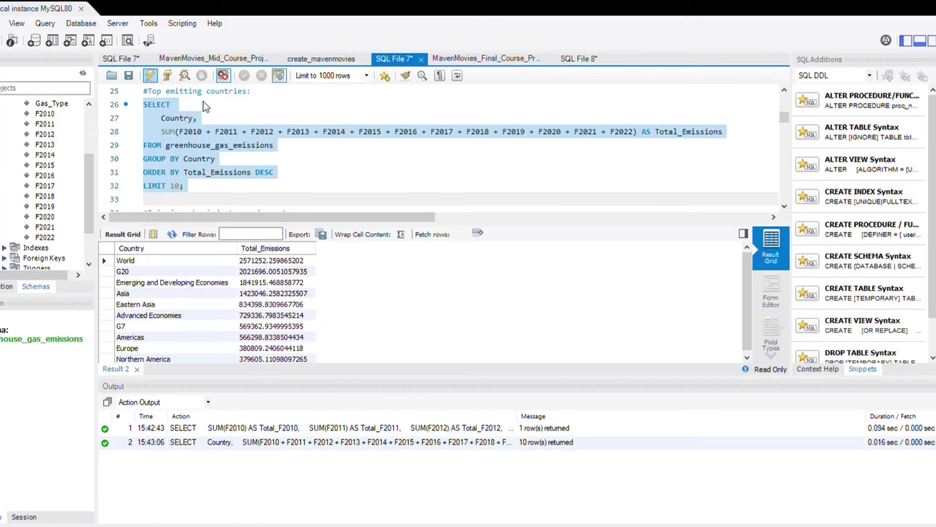
{"action": "scroll", "coordinate": [195, 146], "scroll_direction": "down", "scroll_amount": 1}
{"action": "scroll", "coordinate": [185, 195], "scroll_direction": "down", "scroll_amount": 1}
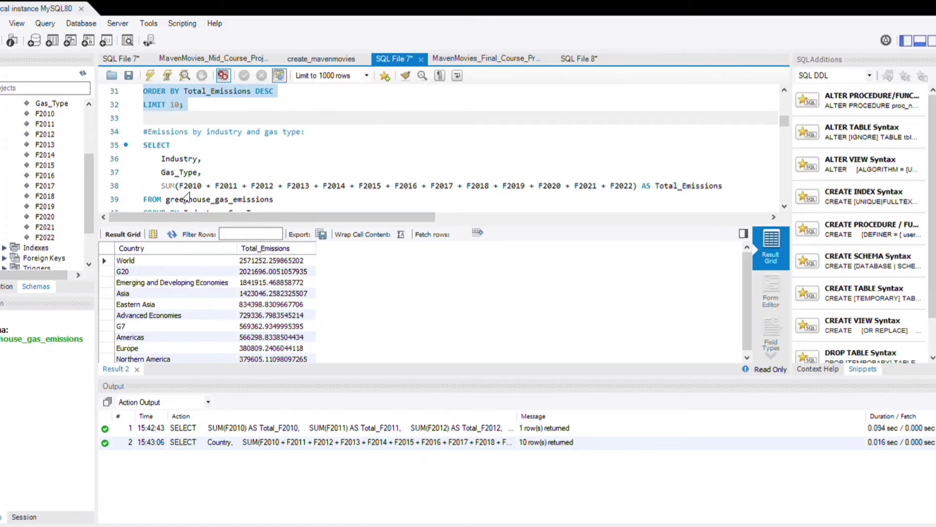
{"action": "scroll", "coordinate": [195, 188], "scroll_direction": "down", "scroll_amount": 2}
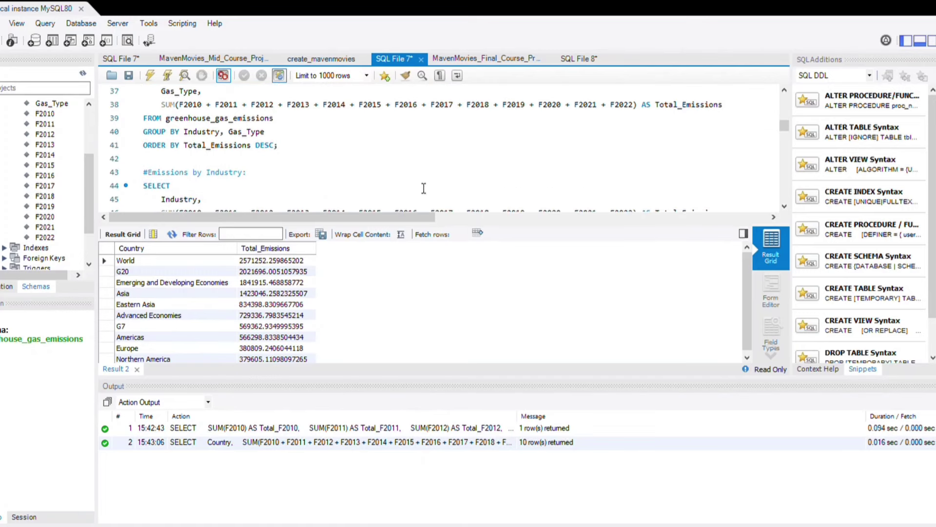
{"action": "left_click_drag", "start_coordinate": [278, 145], "coordinate": [145, 118]}
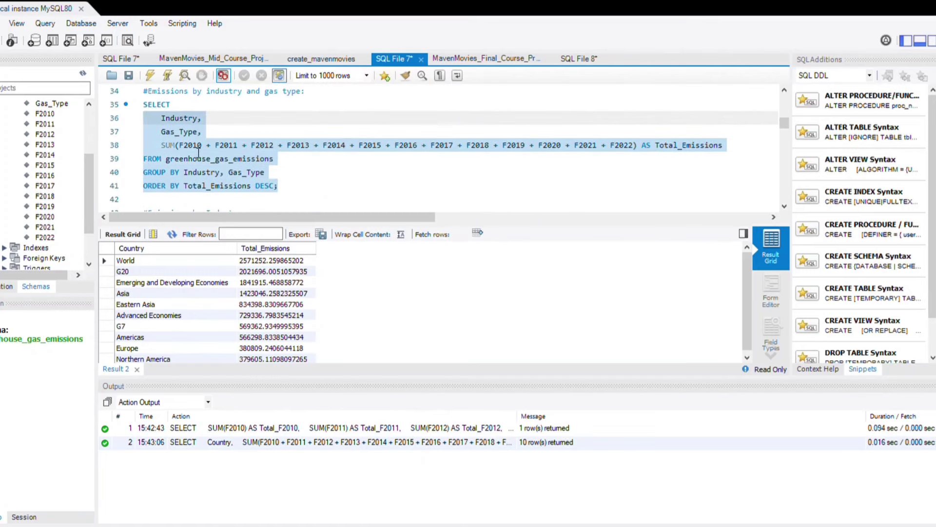
{"action": "left_click_drag", "start_coordinate": [198, 153], "coordinate": [144, 104]}
{"action": "key", "text": "ctrl+Return"}
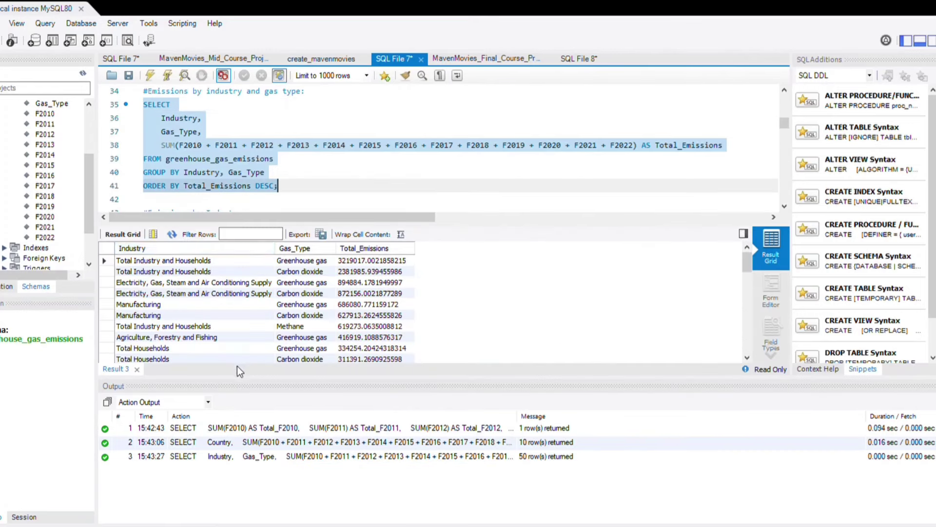
{"action": "left_click_drag", "start_coordinate": [285, 260], "coordinate": [285, 271]}
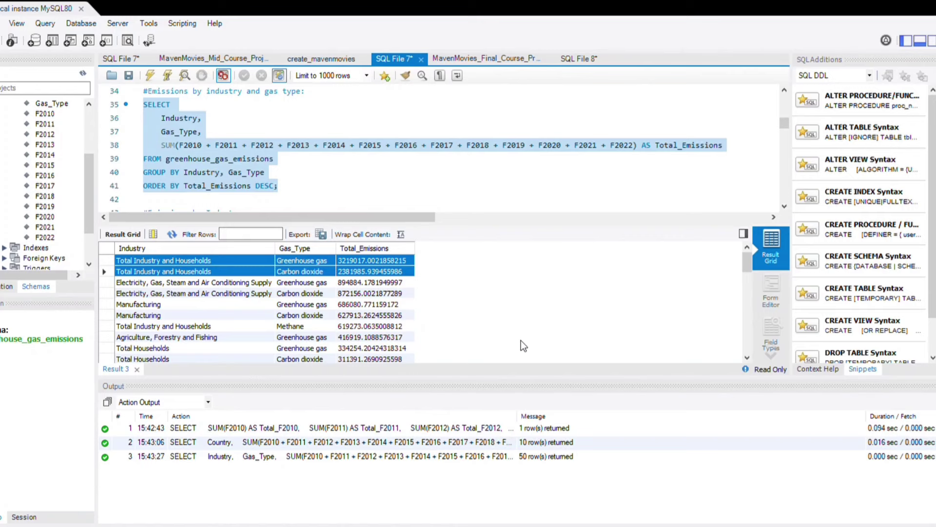
{"action": "left_click", "coordinate": [205, 282]}
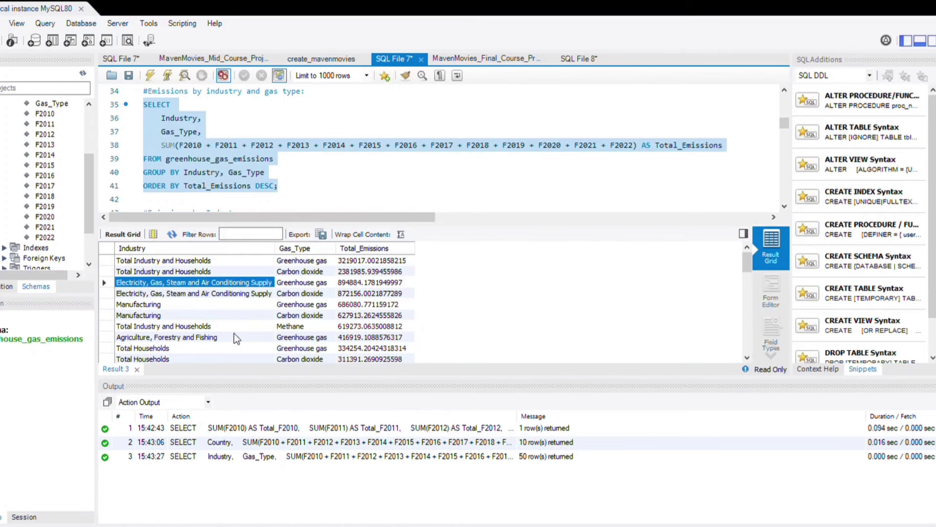
{"action": "key", "text": "Up"}
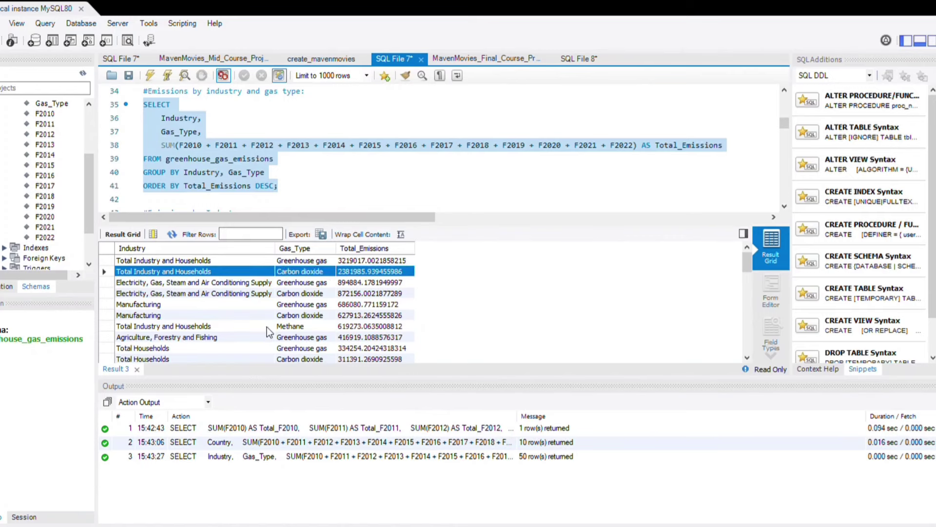
{"action": "left_click", "coordinate": [370, 315]}
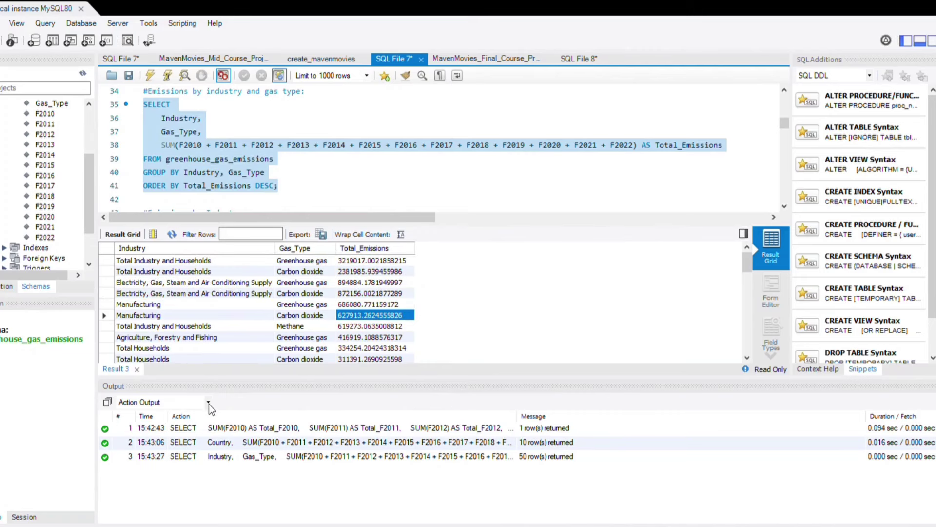
{"action": "key", "text": "Down"}
{"action": "key", "text": "Up"}
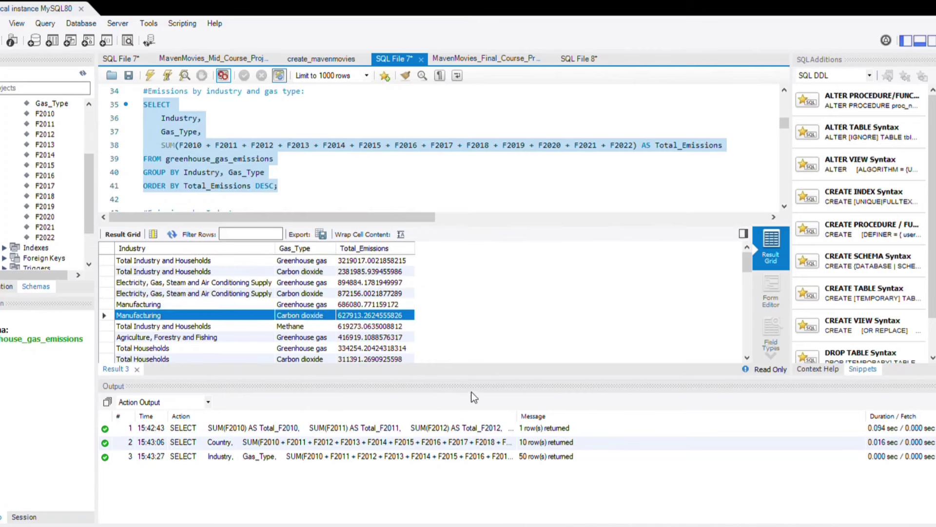
{"action": "key", "text": "Up"}
{"action": "key", "text": "Up"}
{"action": "key", "text": "shift+Up"}
{"action": "key", "text": "shift+Up"}
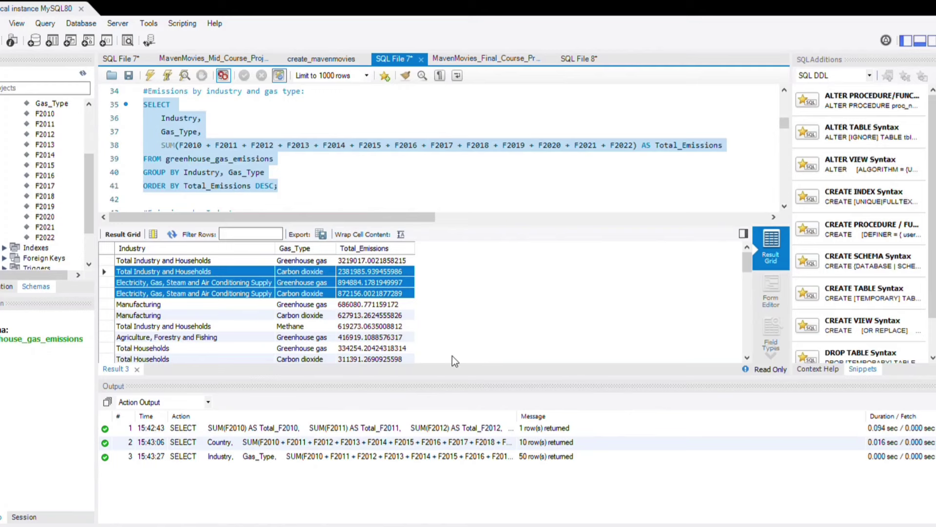
{"action": "key", "text": "shift+Up"}
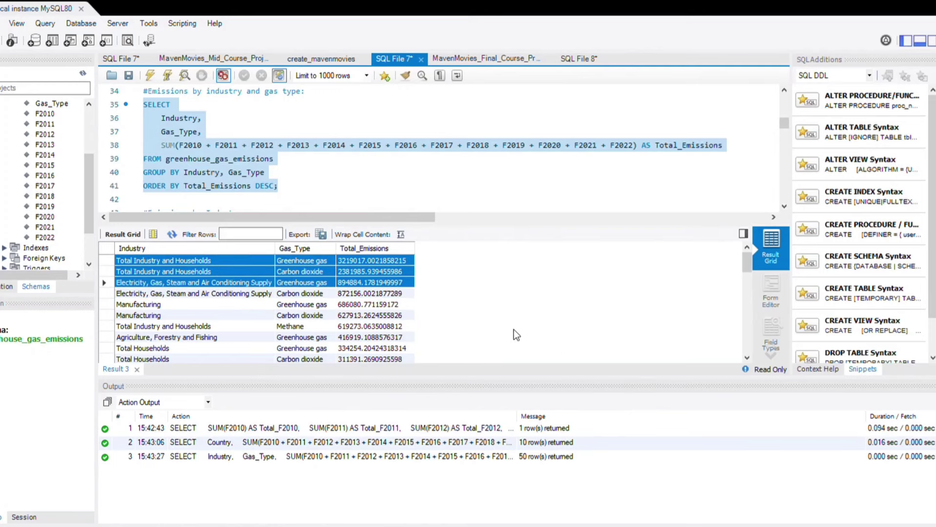
- Execute the #Emissions by Country query, returning 25 rows headed by World and G20
{"action": "scroll", "coordinate": [330, 188], "scroll_direction": "down", "scroll_amount": 1}
{"action": "scroll", "coordinate": [330, 188], "scroll_direction": "down", "scroll_amount": 2}
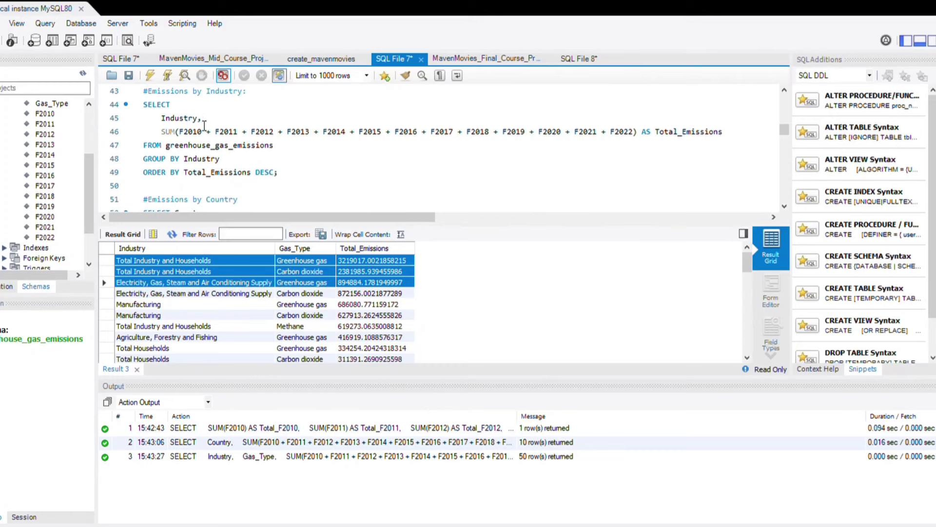
{"action": "left_click_drag", "start_coordinate": [143, 90], "coordinate": [277, 172]}
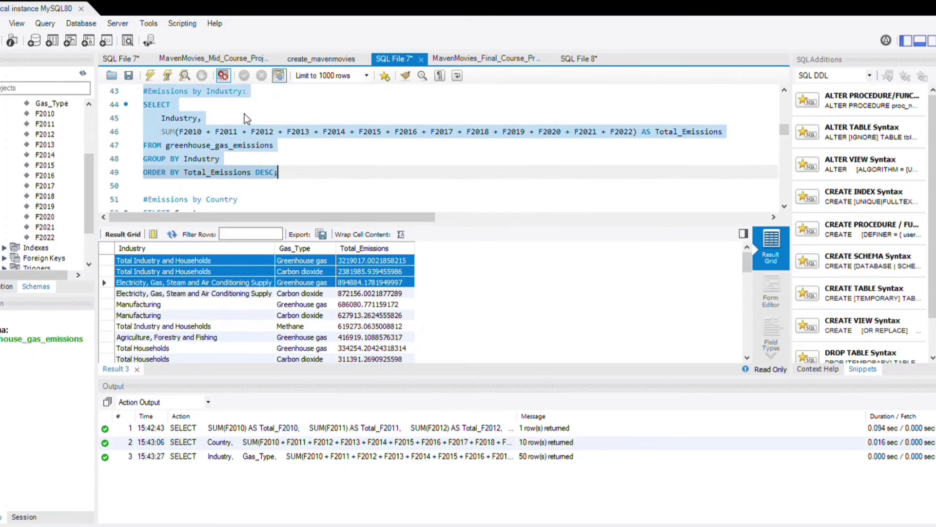
{"action": "scroll", "coordinate": [324, 186], "scroll_direction": "down", "scroll_amount": 1}
{"action": "scroll", "coordinate": [324, 187], "scroll_direction": "down", "scroll_amount": 1}
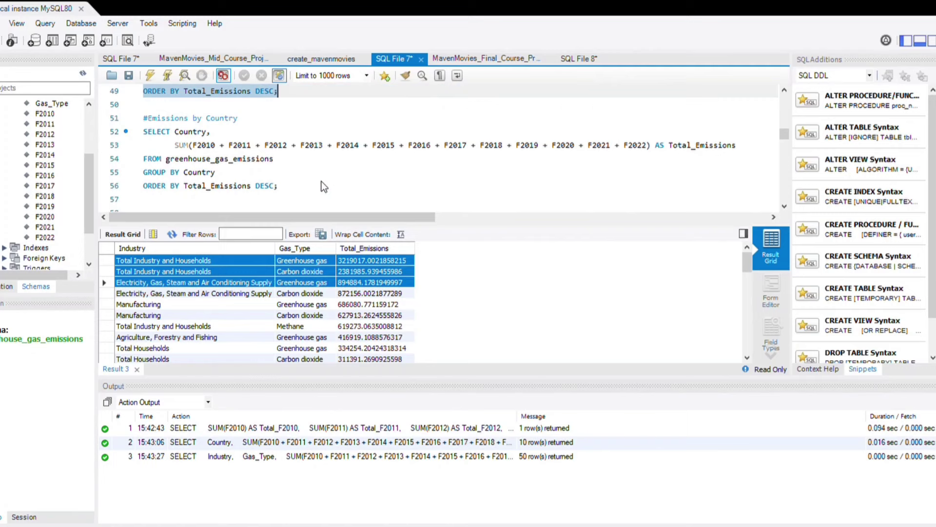
{"action": "left_click", "coordinate": [324, 186]}
{"action": "left_click_drag", "start_coordinate": [278, 186], "coordinate": [143, 131]}
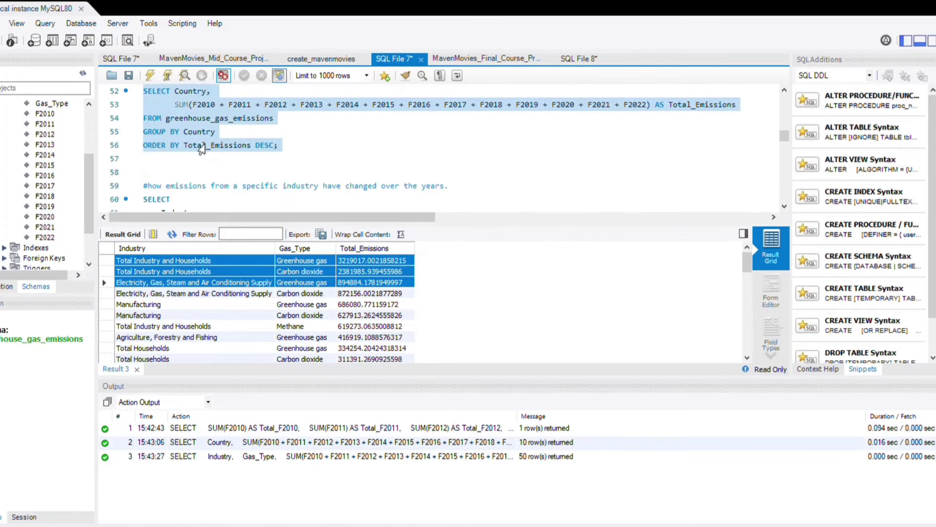
{"action": "scroll", "coordinate": [200, 149], "scroll_direction": "down", "scroll_amount": 1}
{"action": "scroll", "coordinate": [198, 89], "scroll_direction": "up", "scroll_amount": 1}
{"action": "key", "text": "shift+Up"}
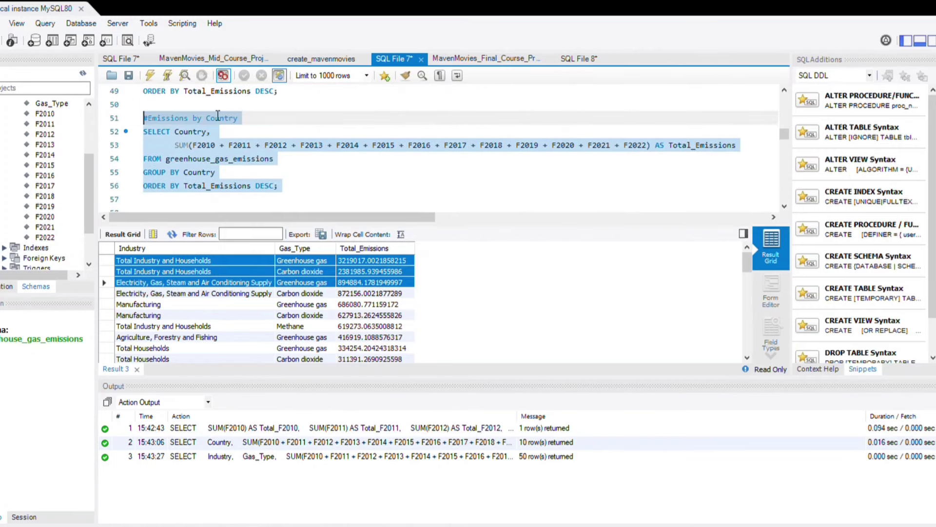
{"action": "key", "text": "ctrl+Return"}
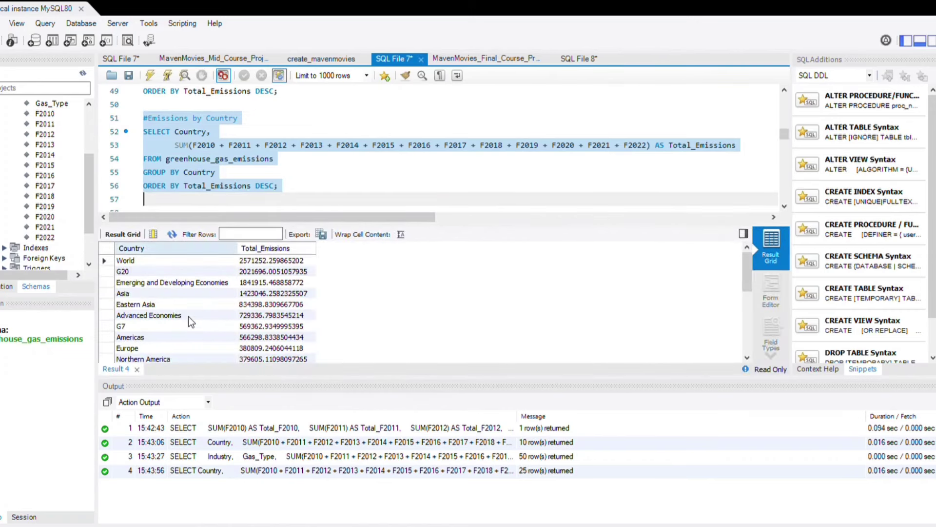
{"action": "key", "text": "shift+Down"}
{"action": "key", "text": "shift+Down"}
{"action": "key", "text": "shift+Down"}
{"action": "key", "text": "shift+Down"}
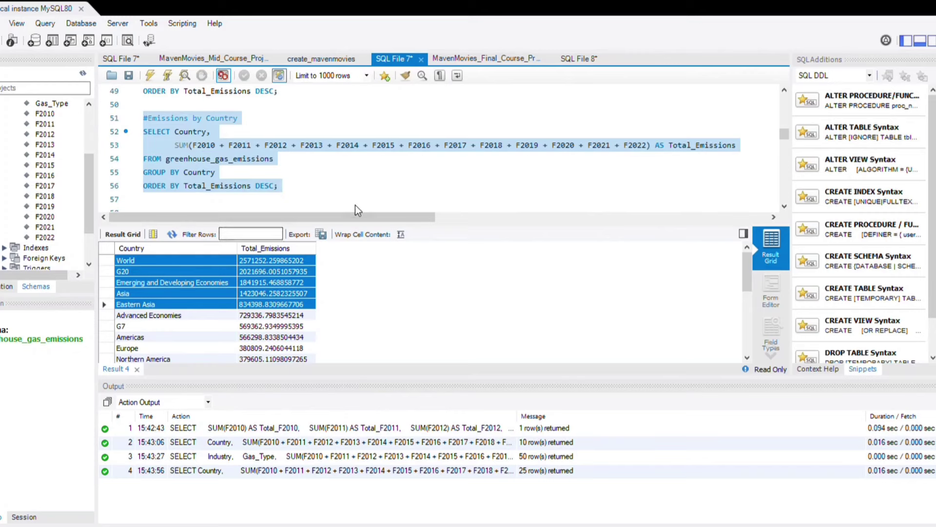
- Execute the Emissions by Industry query for each industry's total emissions
{"action": "scroll", "coordinate": [355, 207], "scroll_direction": "up", "scroll_amount": 2}
{"action": "scroll", "coordinate": [355, 207], "scroll_direction": "down", "scroll_amount": 1}
{"action": "scroll", "coordinate": [354, 207], "scroll_direction": "up", "scroll_amount": 1}
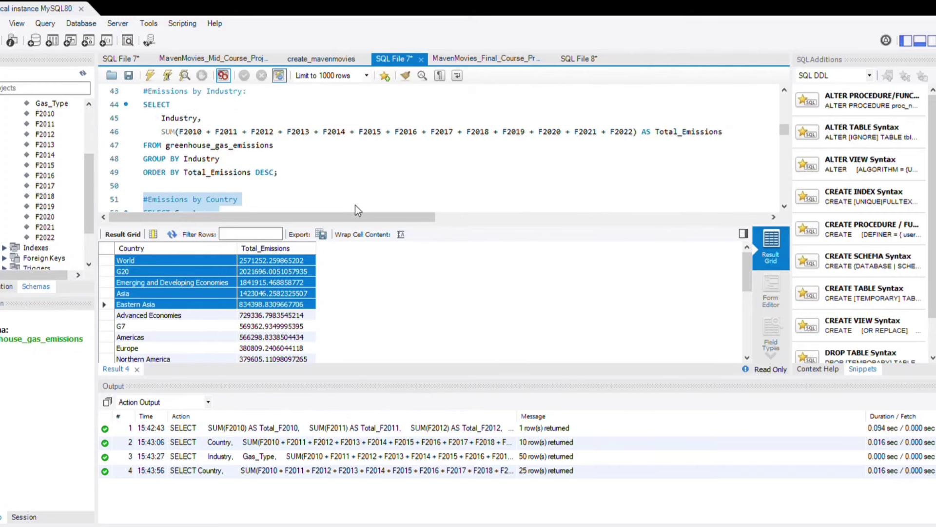
{"action": "left_click_drag", "start_coordinate": [277, 172], "coordinate": [143, 91]}
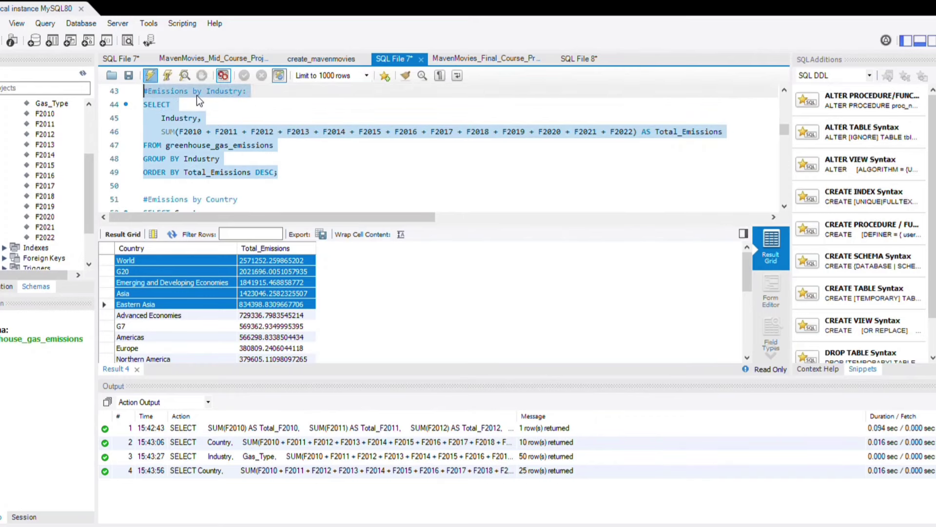
{"action": "left_click", "coordinate": [149, 75]}
{"action": "left_click_drag", "start_coordinate": [195, 261], "coordinate": [317, 337]}
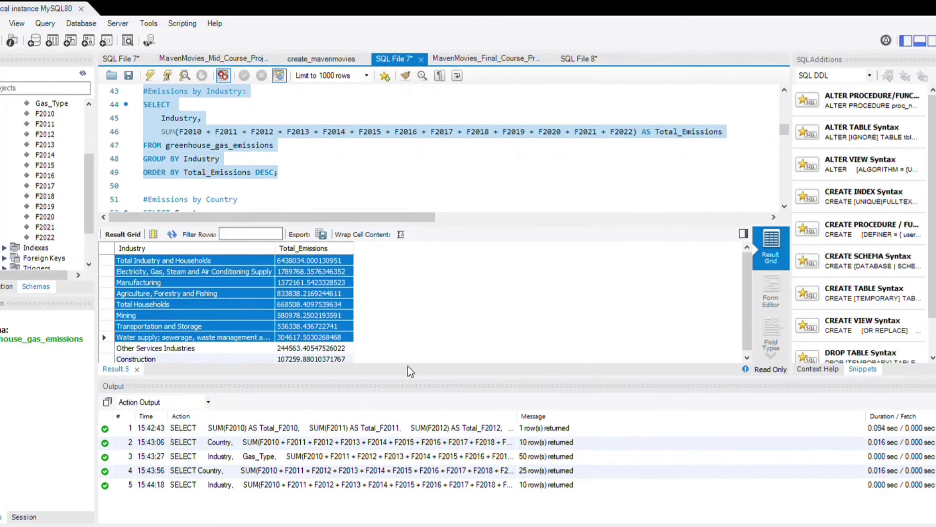
- Execute the yearly SUM(F2010)…SUM(F2022) per-industry query, listing Emissions_2010 onward
{"action": "scroll", "coordinate": [414, 210], "scroll_direction": "down", "scroll_amount": 5}
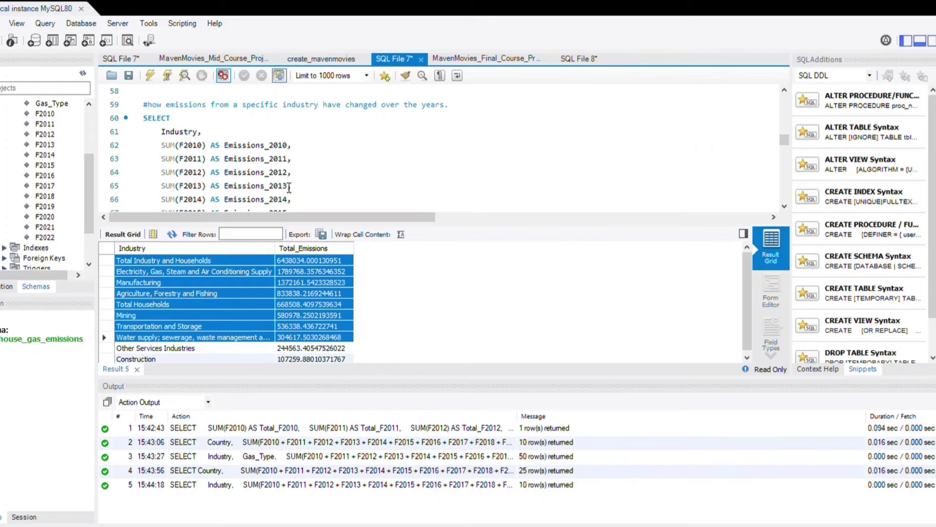
{"action": "mouse_move", "coordinate": [143, 117]}
{"action": "left_mouse_down"}
{"action": "mouse_move", "coordinate": [509, 215]}
{"action": "mouse_move", "coordinate": [493, 226]}
{"action": "left_mouse_up"}
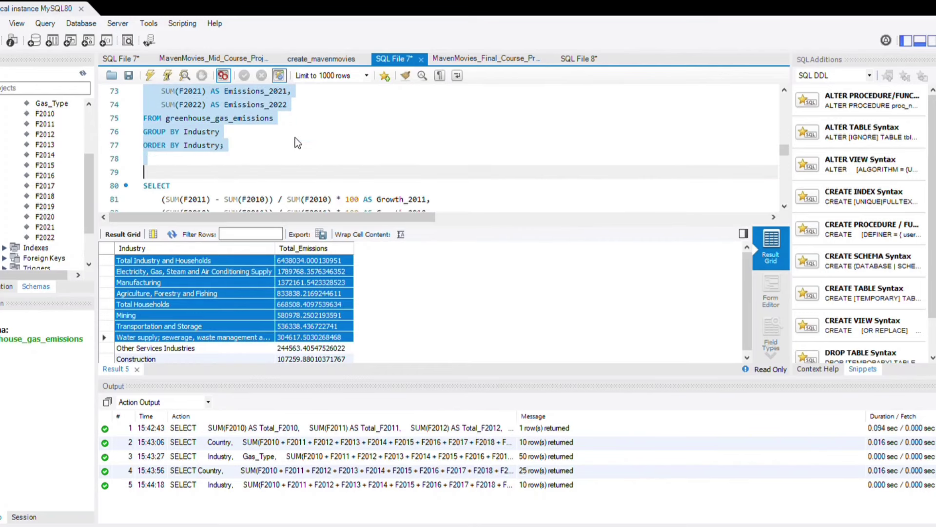
{"action": "key", "text": "ctrl+Return"}
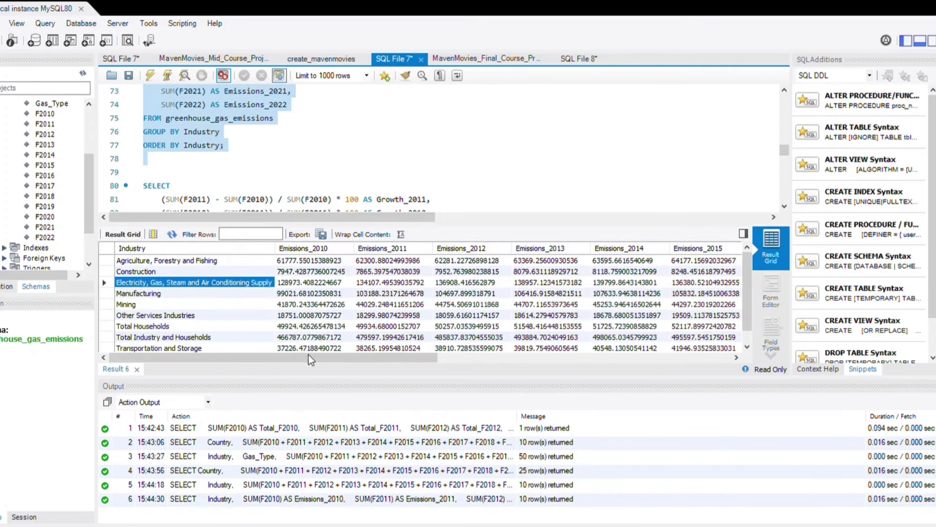
{"action": "key", "text": "Down"}
{"action": "key", "text": "shift+Down"}
{"action": "key", "text": "shift+Down"}
{"action": "key", "text": "shift+Down"}
{"action": "left_click_drag", "start_coordinate": [355, 357], "coordinate": [440, 357]}
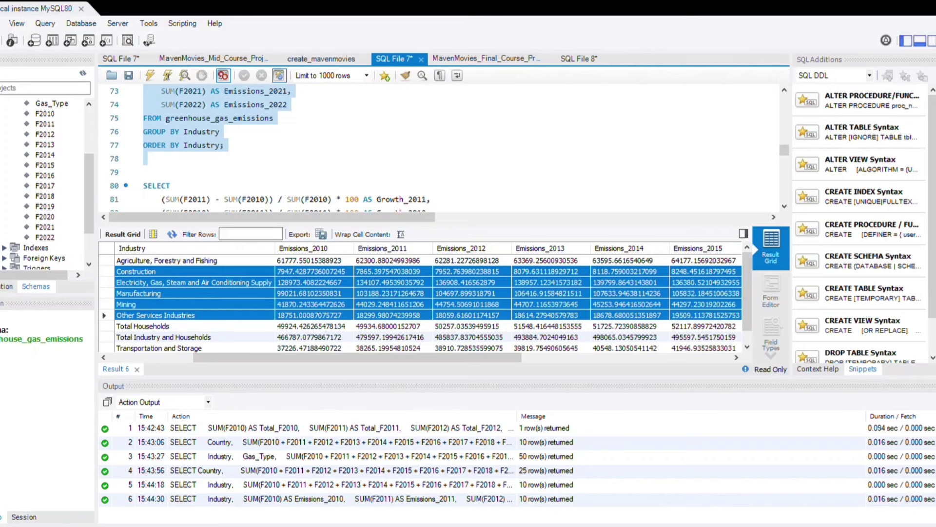
{"action": "scroll", "coordinate": [449, 190], "scroll_direction": "down", "scroll_amount": 2}
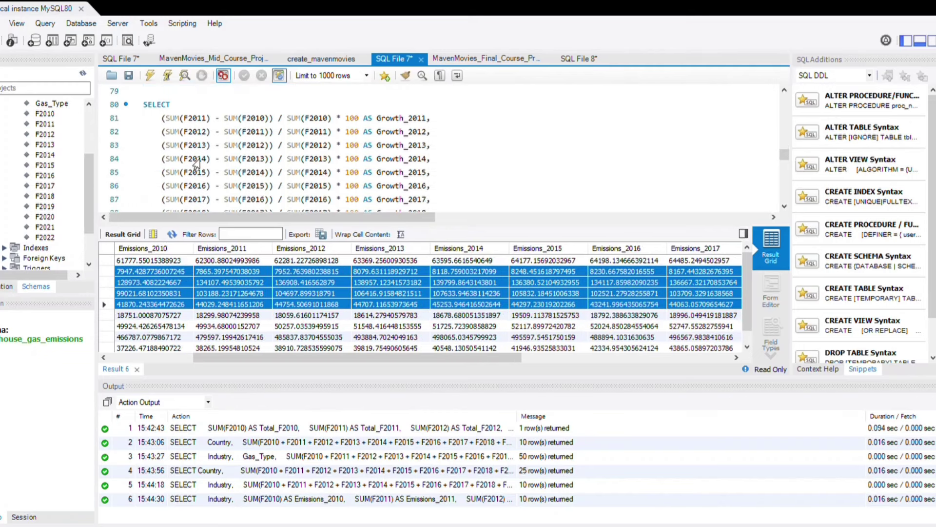
- Run the year-over-year growth query returning Growth_2011 through Growth_2022
{"action": "key", "text": "Down"}
{"action": "key", "text": "Down"}
{"action": "key", "text": "Down"}
{"action": "key", "text": "shift+Down"}
{"action": "key", "text": "shift+Down"}
{"action": "key", "text": "shift+Down"}
{"action": "key", "text": "shift+Down"}
{"action": "key", "text": "shift+Down"}
{"action": "key", "text": "shift+Down"}
{"action": "key", "text": "shift+Down"}
{"action": "key", "text": "shift+Down"}
{"action": "key", "text": "shift+Down"}
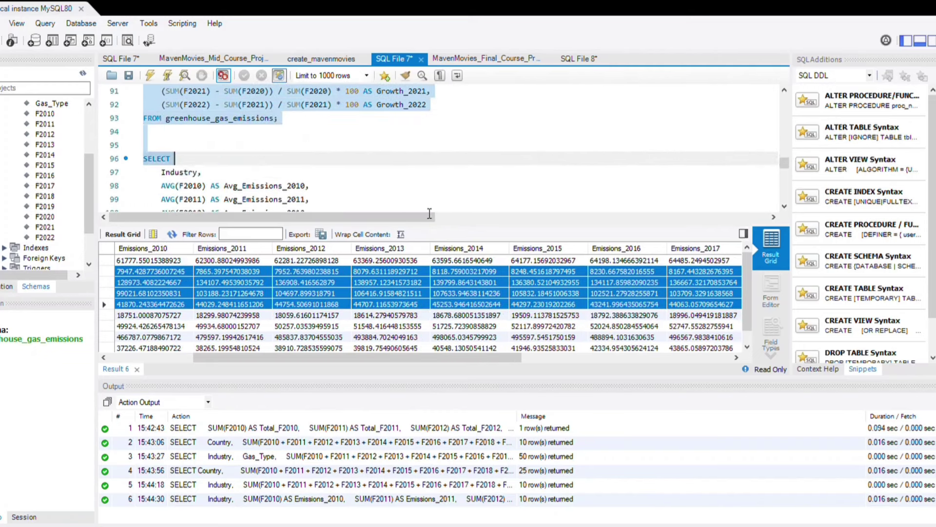
{"action": "key", "text": "shift+Up"}
{"action": "key", "text": "shift+Up"}
{"action": "left_click", "coordinate": [151, 75]}
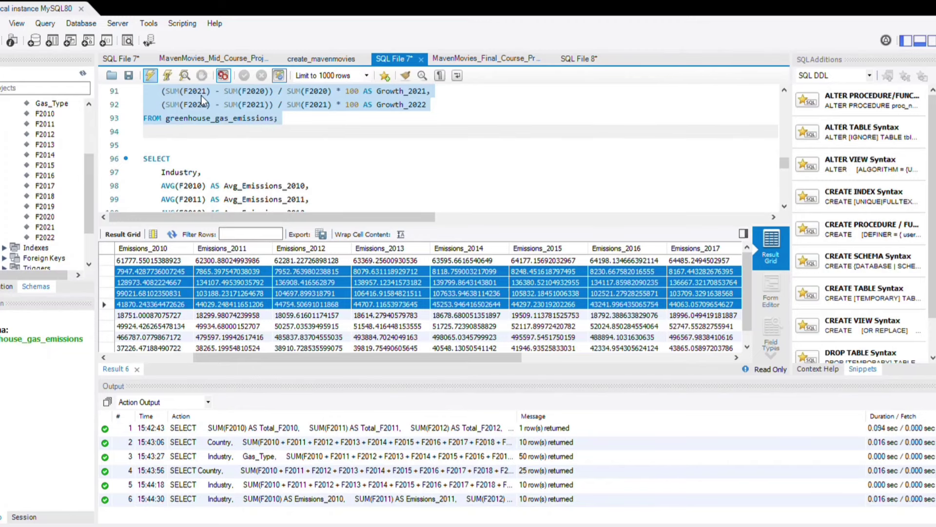
- Inspect the growth results, comparing Growth_2011, Growth_2014 and the negative Growth_2015
{"action": "mouse_move", "coordinate": [146, 260]}
{"action": "left_mouse_down"}
{"action": "mouse_move", "coordinate": [420, 334]}
{"action": "mouse_move", "coordinate": [507, 335]}
{"action": "left_mouse_up"}
{"action": "key", "text": "Right"}
{"action": "key", "text": "Left"}
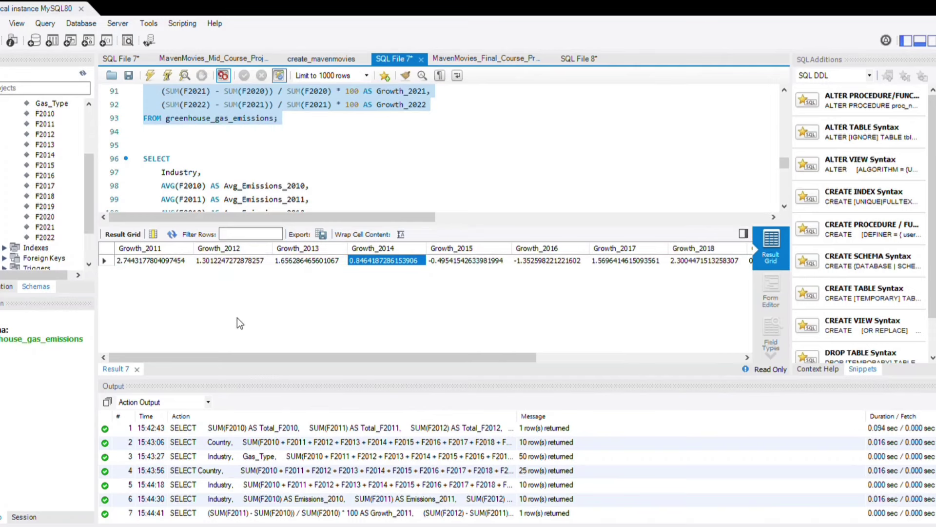
{"action": "key", "text": "Home"}
{"action": "key", "text": "Right"}
{"action": "key", "text": "Right"}
{"action": "key", "text": "Right"}
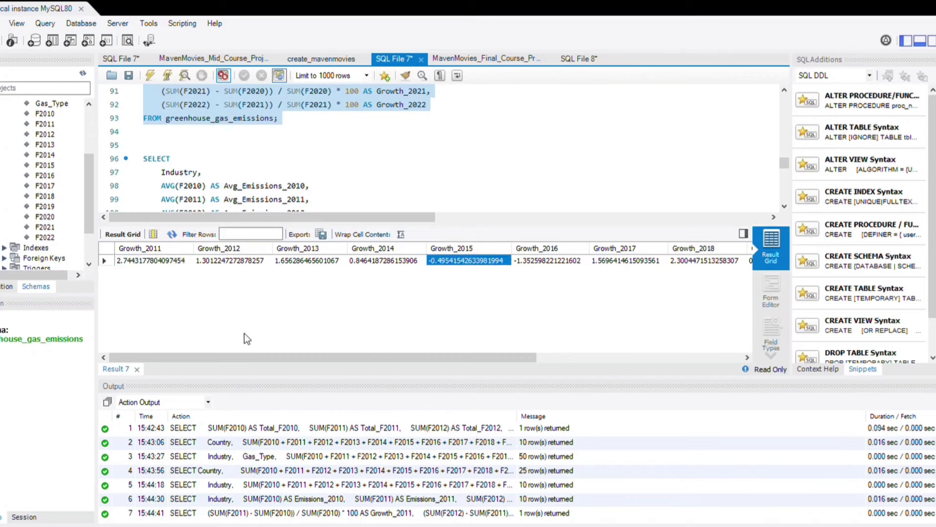
{"action": "key", "text": "Home"}
{"action": "key", "text": "Right"}
{"action": "key", "text": "Right"}
{"action": "key", "text": "Right"}
- Run the average emissions per industry query and review its ten industry rows
{"action": "scroll", "coordinate": [446, 178], "scroll_direction": "down", "scroll_amount": 2}
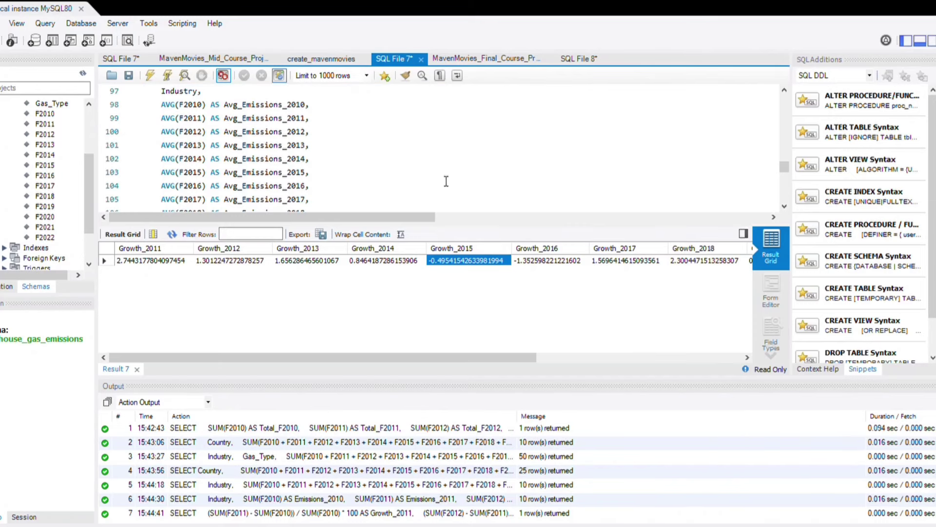
{"action": "scroll", "coordinate": [282, 164], "scroll_direction": "up", "scroll_amount": 2}
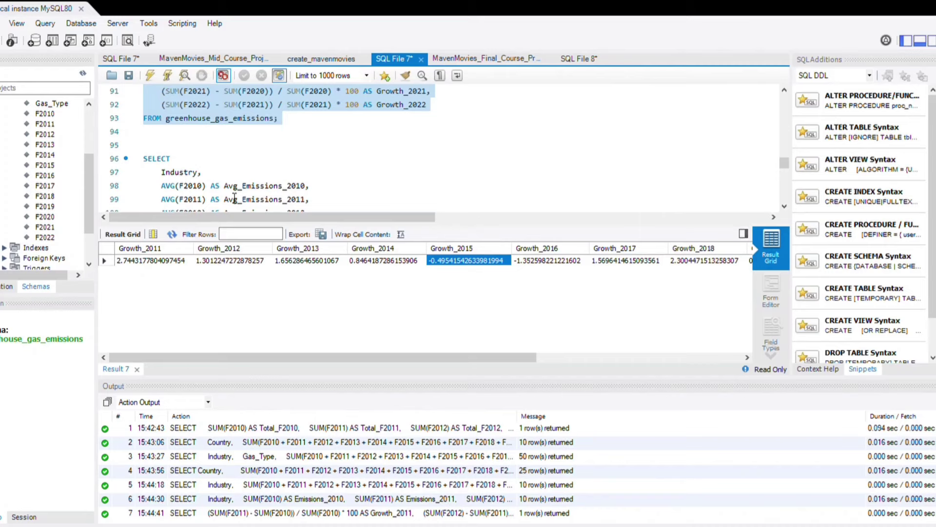
{"action": "left_click_drag", "start_coordinate": [143, 158], "coordinate": [505, 233]}
{"action": "scroll", "coordinate": [487, 195], "scroll_direction": "down", "scroll_amount": 1}
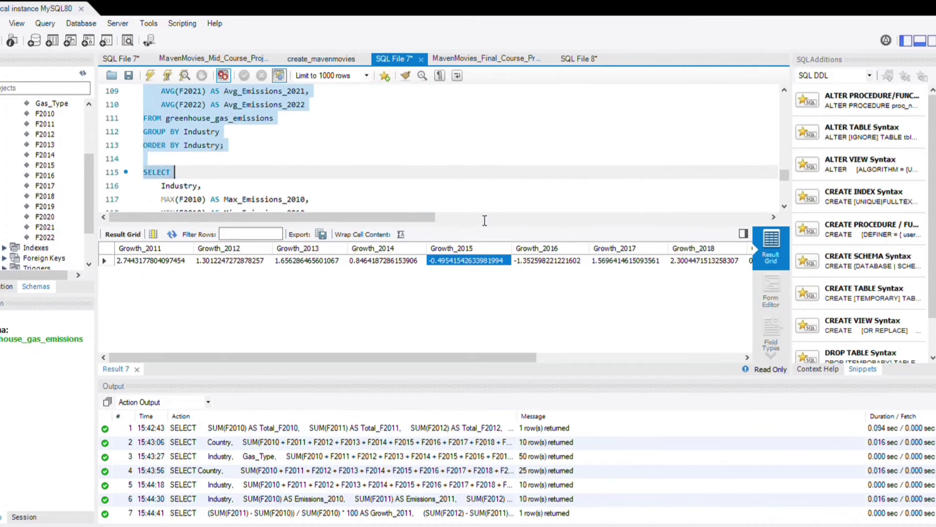
{"action": "left_click", "coordinate": [149, 75]}
{"action": "left_click_drag", "start_coordinate": [146, 261], "coordinate": [722, 315]}
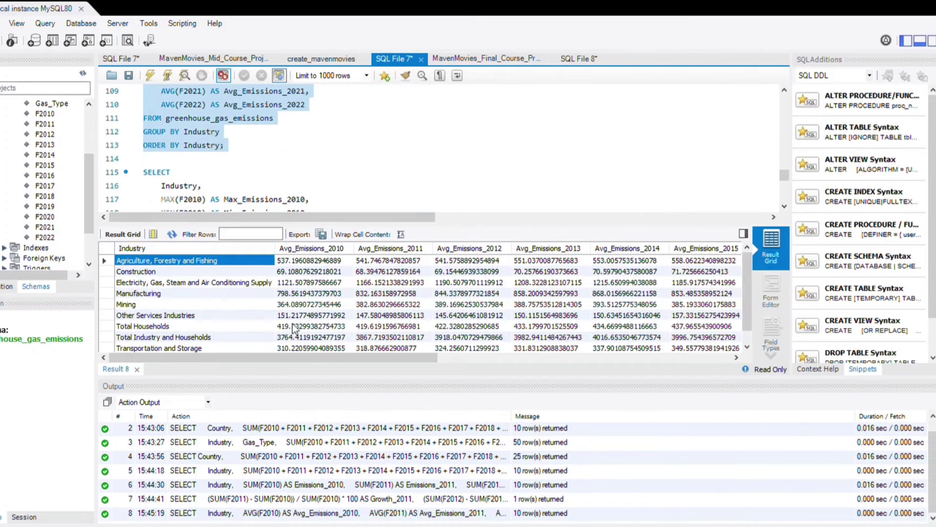
{"action": "scroll", "coordinate": [439, 147], "scroll_direction": "down", "scroll_amount": 1}
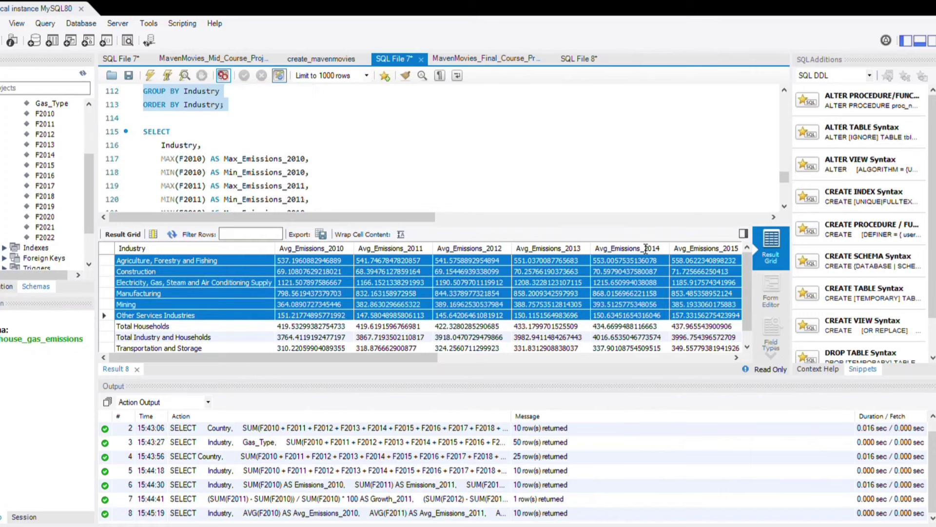
{"action": "scroll", "coordinate": [261, 176], "scroll_direction": "down", "scroll_amount": 1}
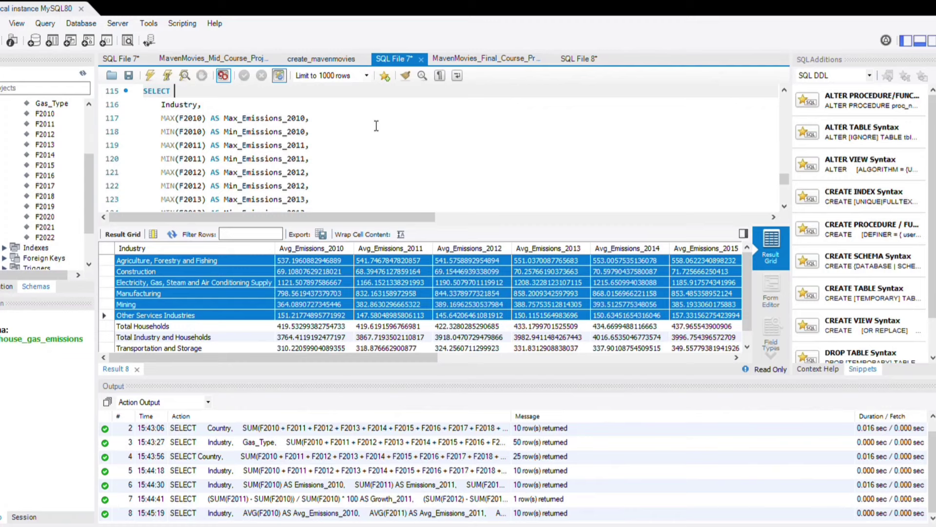
- Run the per-industry max and min emissions query ordered by Industry and scroll its results
{"action": "mouse_move", "coordinate": [199, 119]}
{"action": "left_mouse_down"}
{"action": "mouse_move", "coordinate": [376, 175]}
{"action": "mouse_move", "coordinate": [347, 234]}
{"action": "left_mouse_up"}
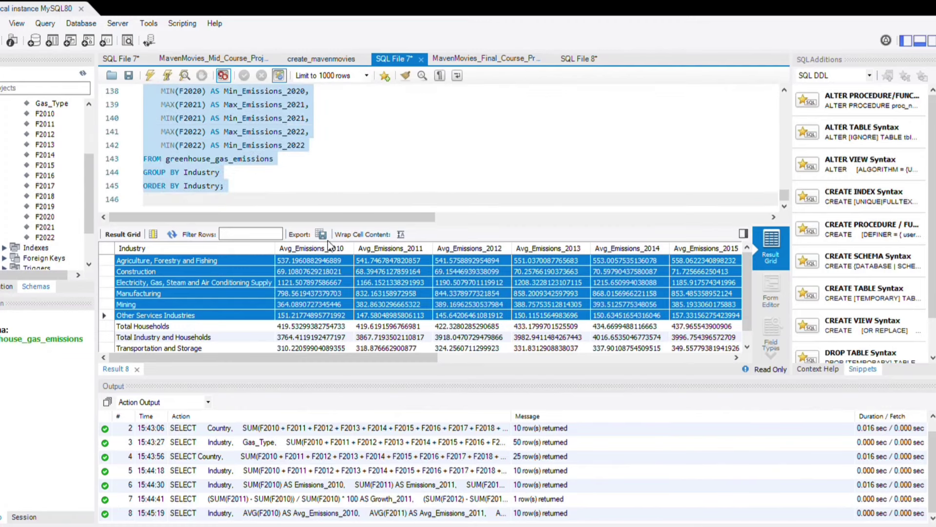
{"action": "key", "text": "ctrl+shift+Return"}
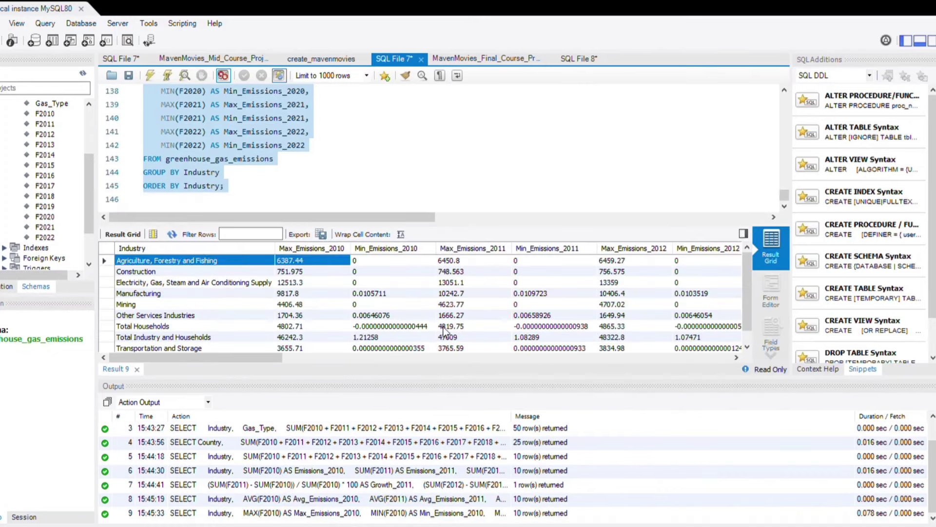
{"action": "left_click", "coordinate": [290, 326]}
{"action": "mouse_move", "coordinate": [219, 293]}
{"action": "left_mouse_down"}
{"action": "mouse_move", "coordinate": [219, 260]}
{"action": "mouse_move", "coordinate": [707, 304]}
{"action": "left_mouse_up"}
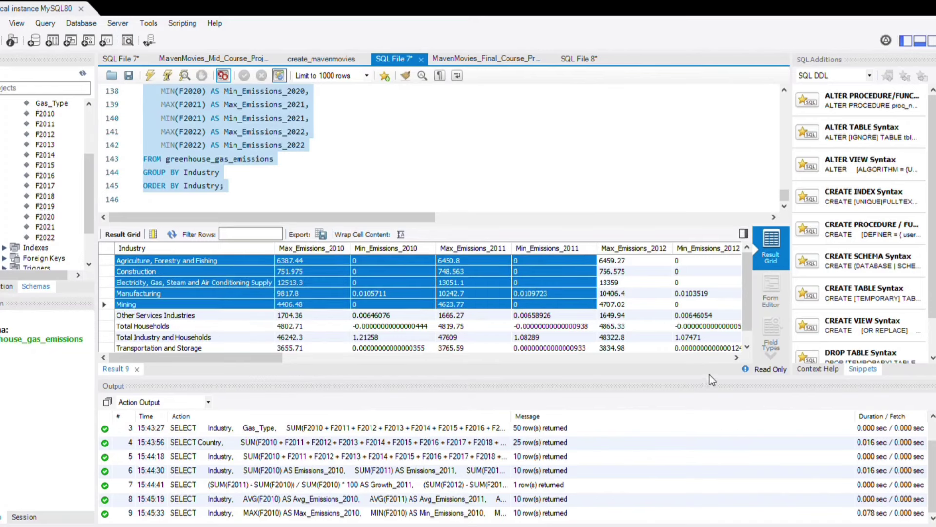
{"action": "scroll", "coordinate": [420, 303], "scroll_direction": "right", "scroll_amount": 2}
{"action": "scroll", "coordinate": [419, 302], "scroll_direction": "right", "scroll_amount": 1}
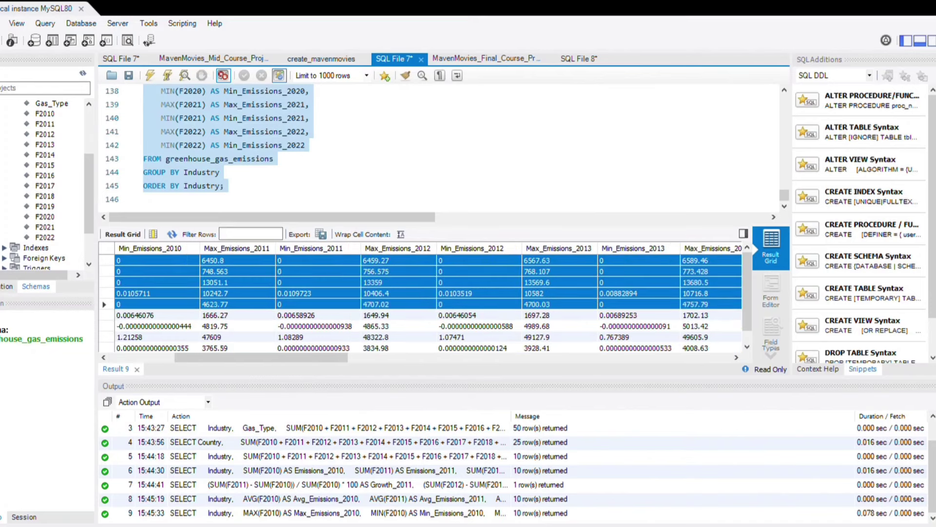
{"action": "scroll", "coordinate": [419, 303], "scroll_direction": "right", "scroll_amount": 1}
{"action": "scroll", "coordinate": [419, 303], "scroll_direction": "right", "scroll_amount": 1}
{"action": "key", "text": "Up"}
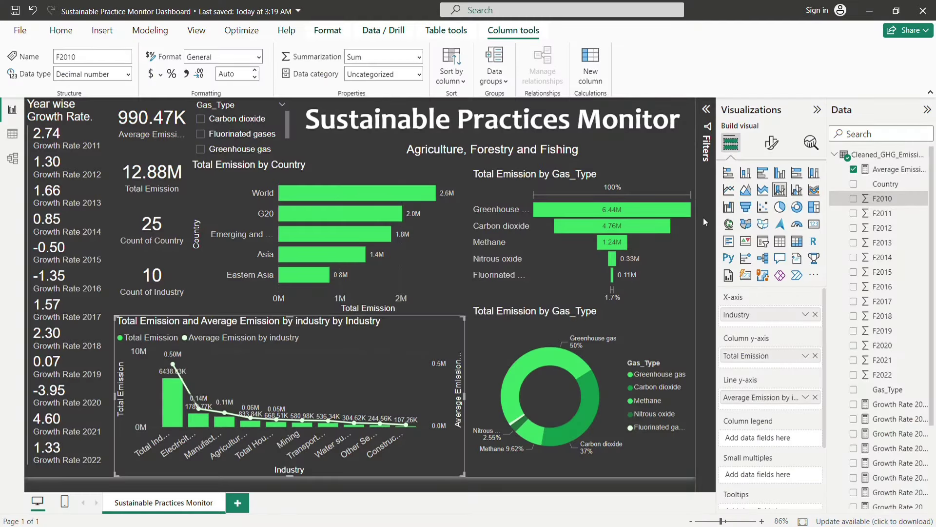
- Open the Get data common sources list twice and close it without importing anything
{"action": "left_click", "coordinate": [70, 39]}
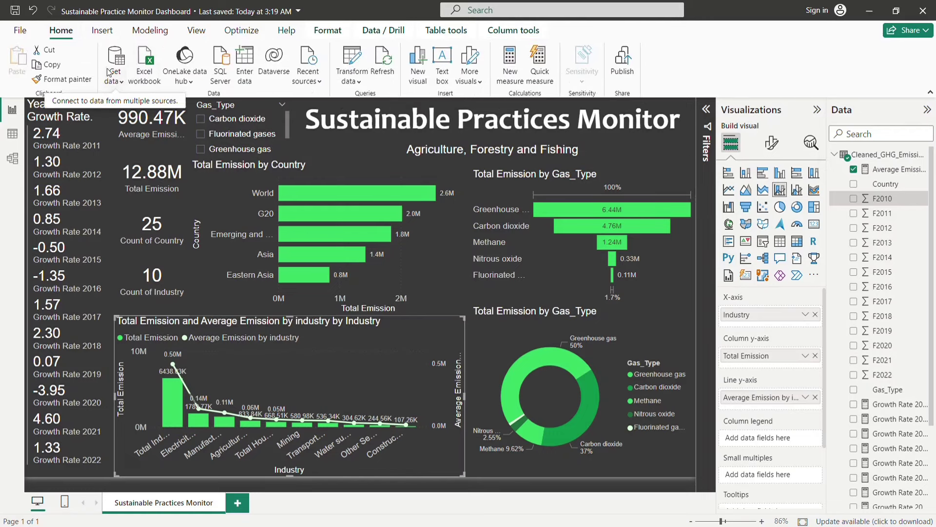
{"action": "left_click", "coordinate": [117, 83]}
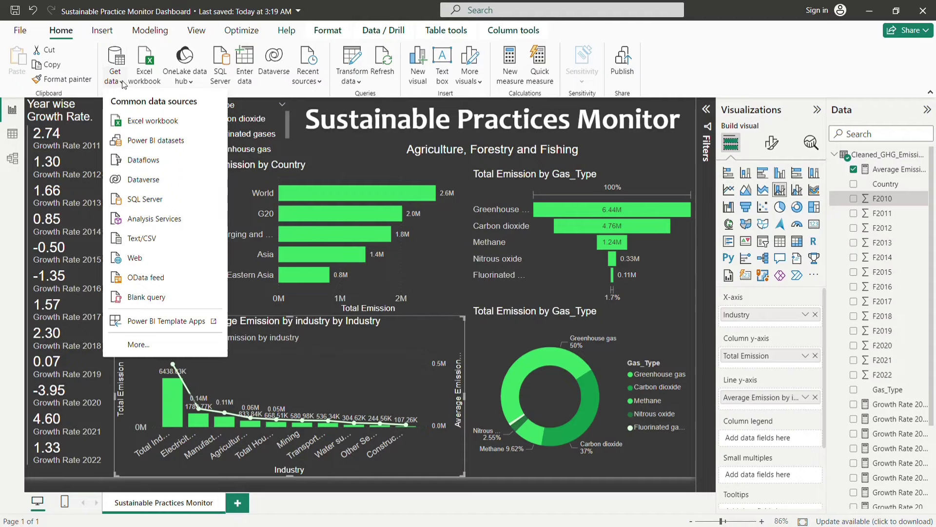
{"action": "left_click", "coordinate": [124, 85]}
{"action": "mouse_move", "coordinate": [353, 344]}
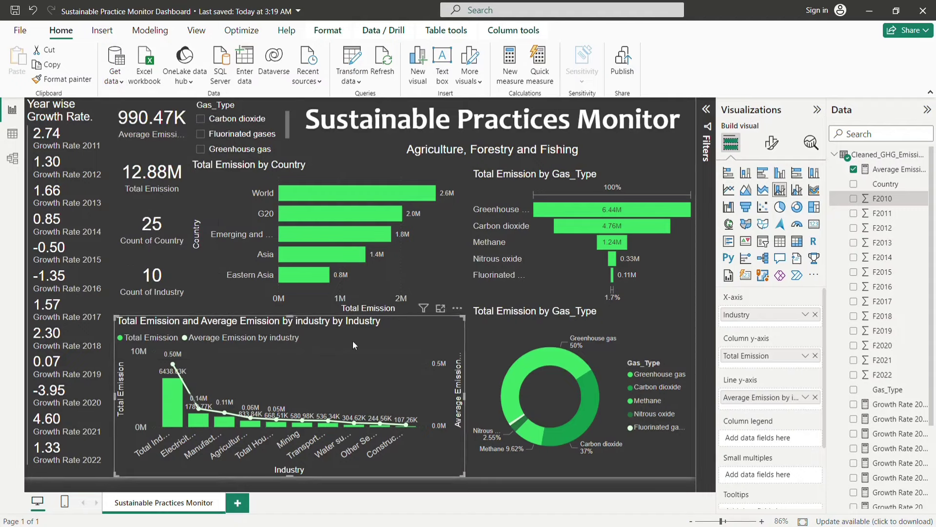
{"action": "left_click", "coordinate": [120, 84]}
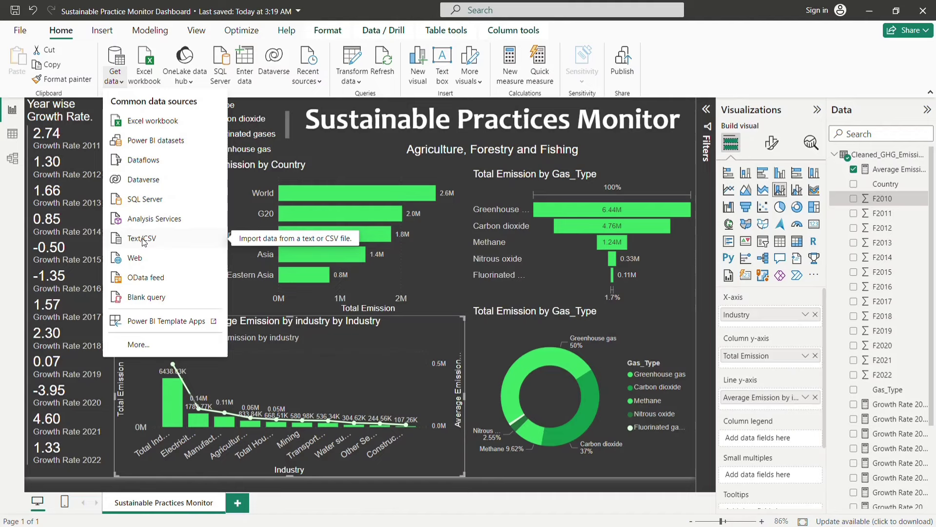
{"action": "left_click", "coordinate": [143, 239]}
{"action": "left_click", "coordinate": [143, 239]}
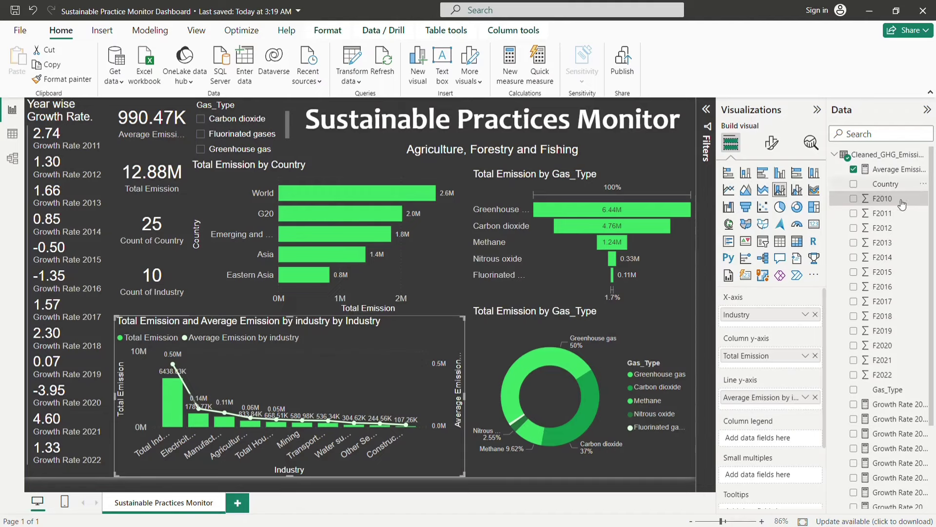
- Show the Total Emission measure's full DAX formula in the expanded formula bar
{"action": "scroll", "coordinate": [904, 398], "scroll_direction": "down", "scroll_amount": 3}
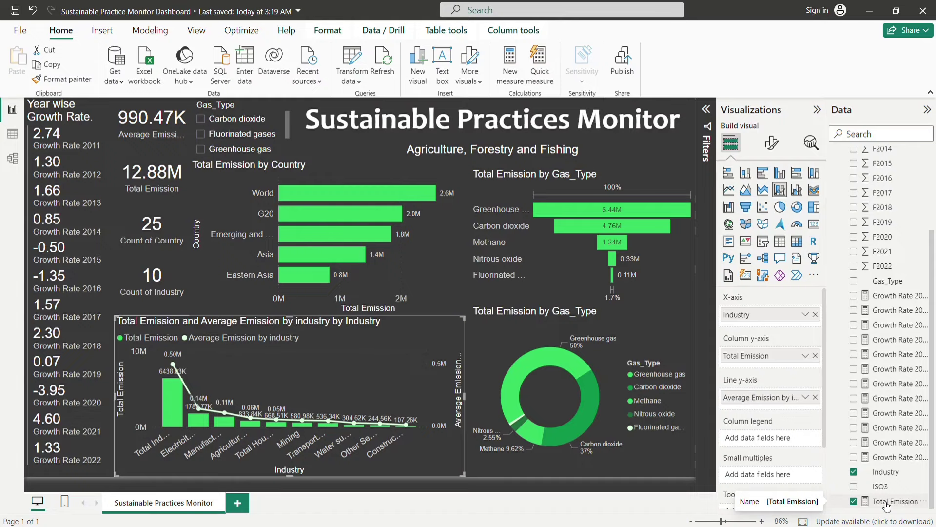
{"action": "left_click", "coordinate": [886, 502]}
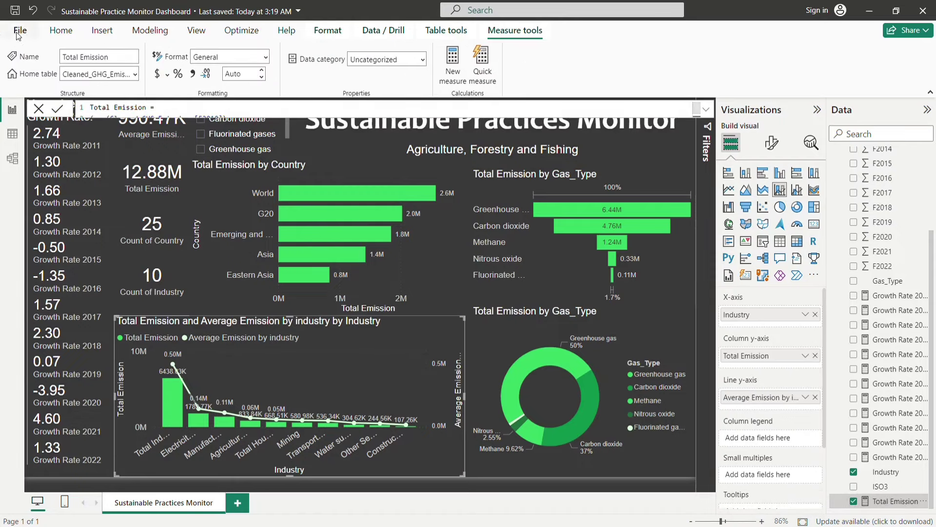
{"action": "left_click", "coordinate": [706, 109]}
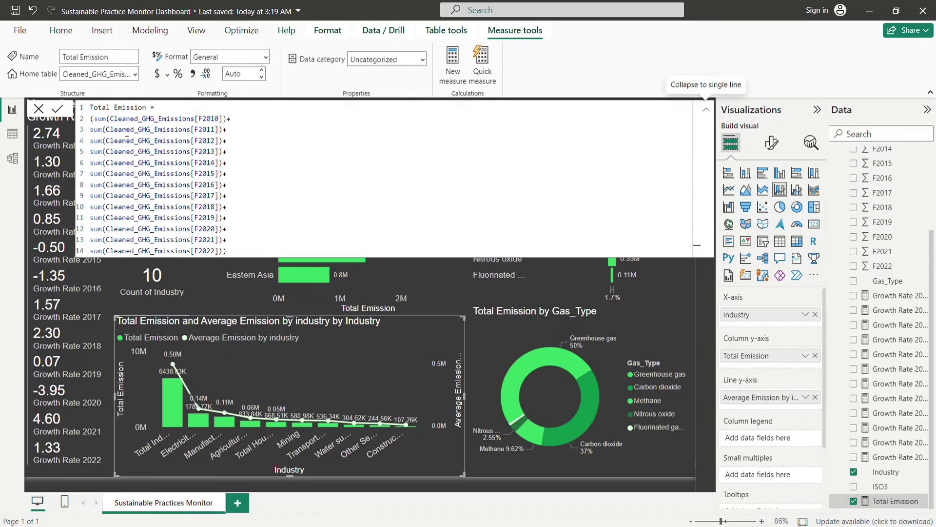
{"action": "left_click_drag", "start_coordinate": [250, 248], "coordinate": [95, 110]}
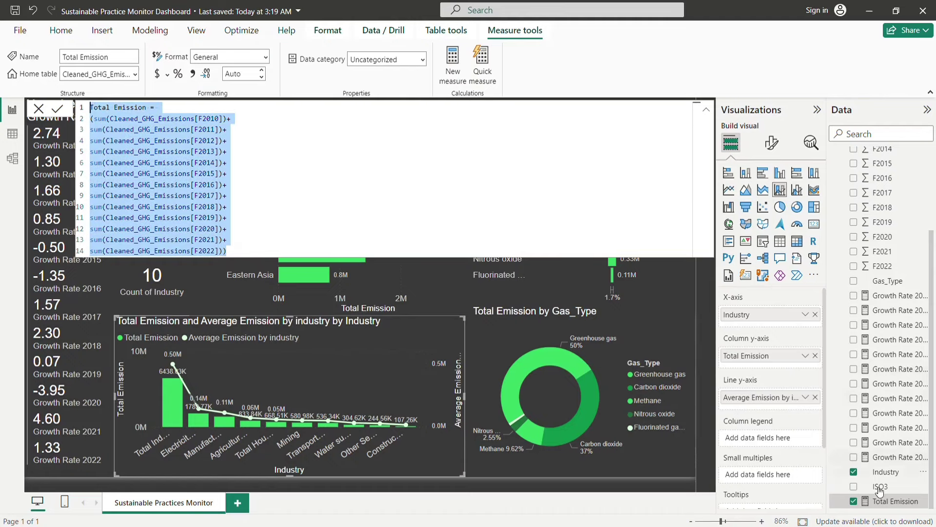
{"action": "mouse_move", "coordinate": [894, 456]}
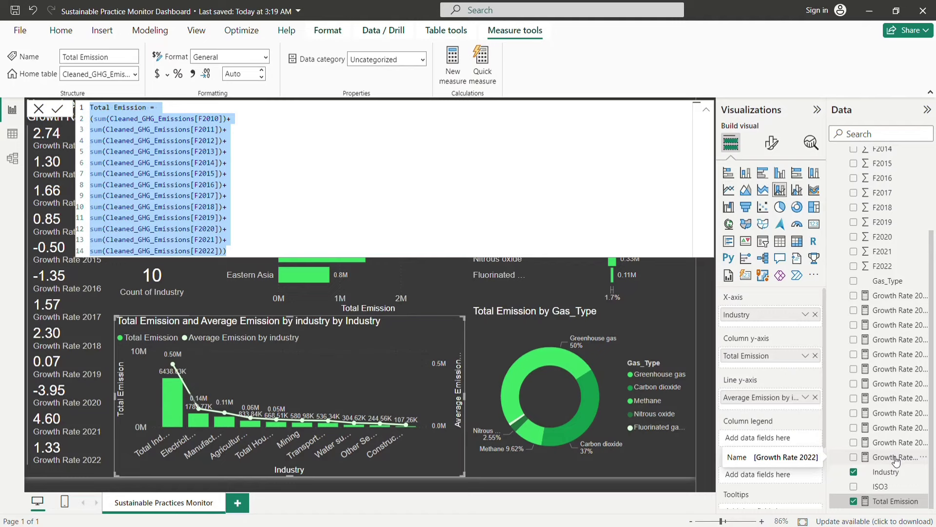
- Show the Average Emission by industry formula, summing 2010–2022 emissions divided by 13
{"action": "scroll", "coordinate": [895, 461], "scroll_direction": "up", "scroll_amount": 5}
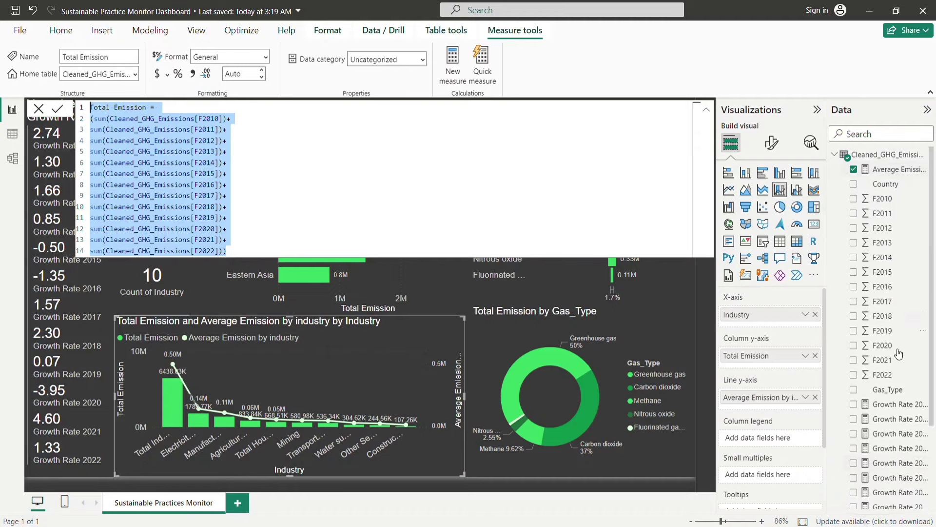
{"action": "scroll", "coordinate": [897, 353], "scroll_direction": "down", "scroll_amount": 5}
{"action": "scroll", "coordinate": [897, 354], "scroll_direction": "up", "scroll_amount": 5}
{"action": "left_click", "coordinate": [895, 170]}
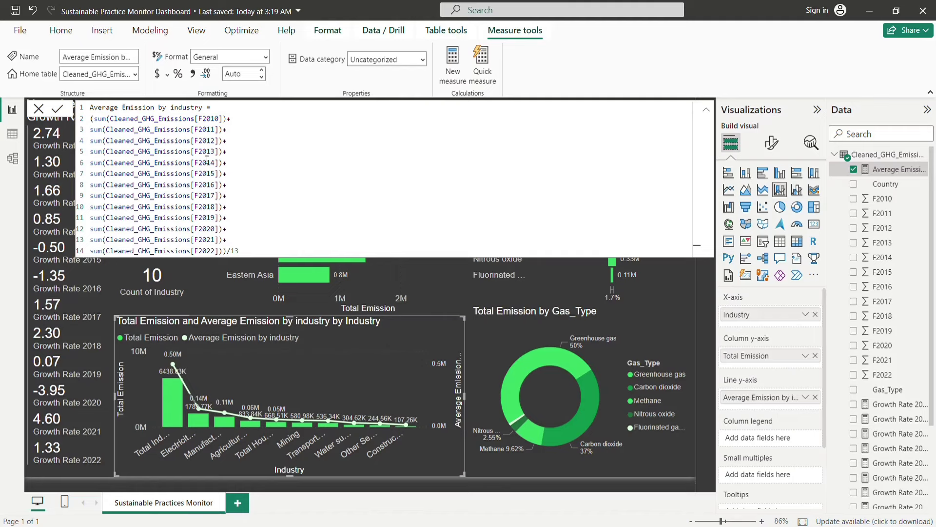
{"action": "left_click_drag", "start_coordinate": [254, 250], "coordinate": [86, 112]}
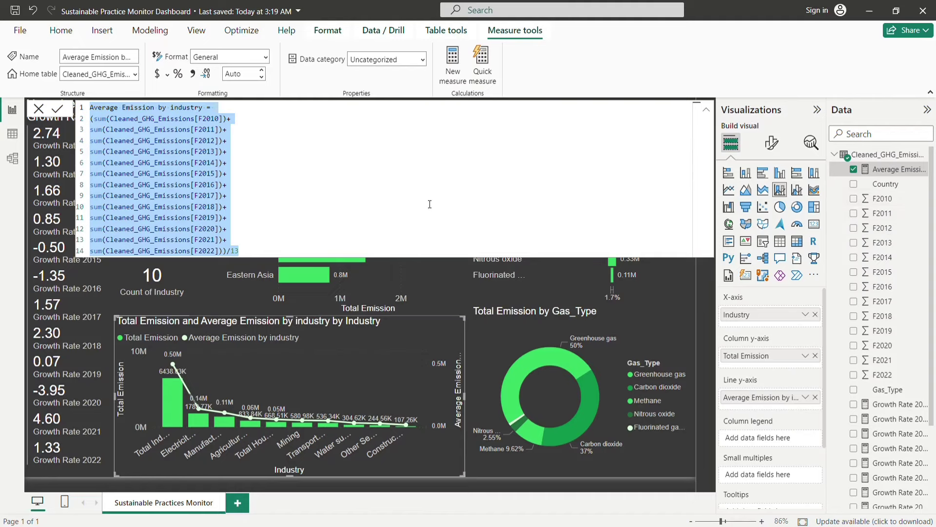
{"action": "mouse_move", "coordinate": [885, 183]}
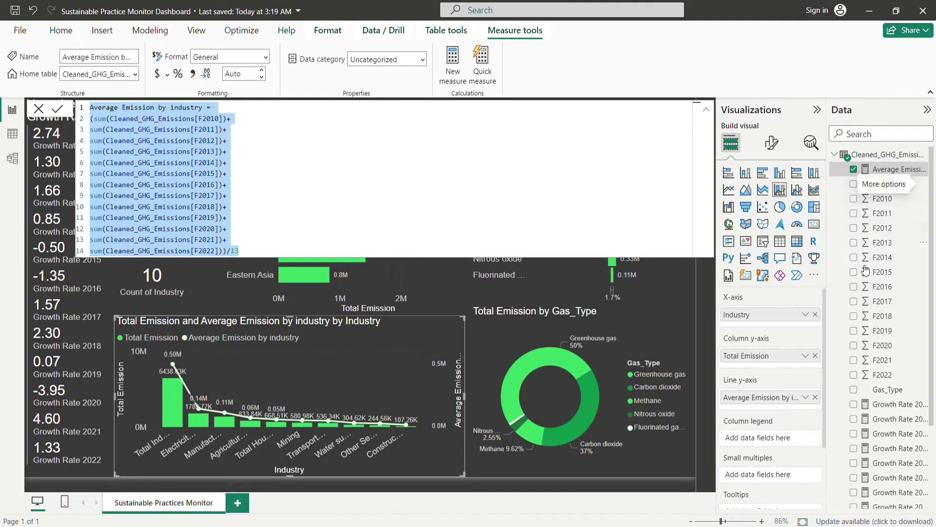
- Review the Growth Rate 2011, 2014 and 2015 formulas, then select the F2018 column
{"action": "left_click", "coordinate": [897, 404]}
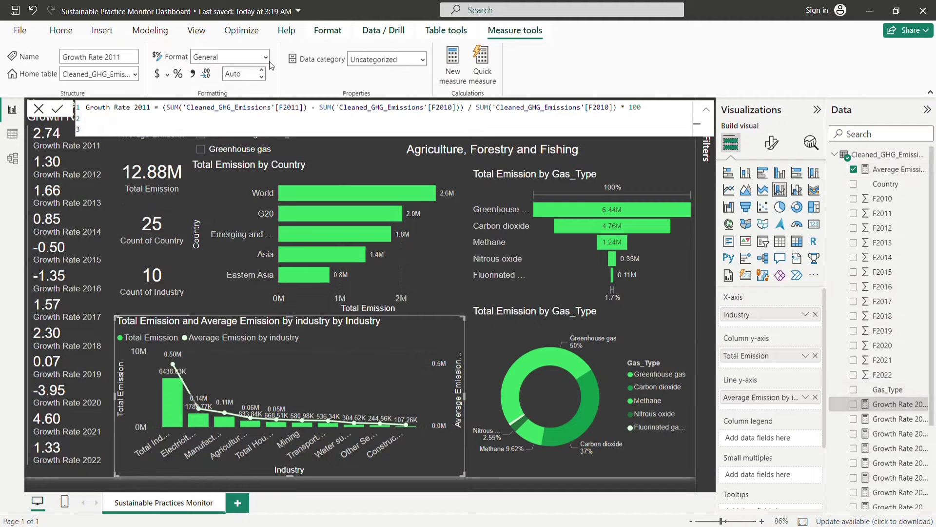
{"action": "left_click_drag", "start_coordinate": [639, 108], "coordinate": [85, 107]}
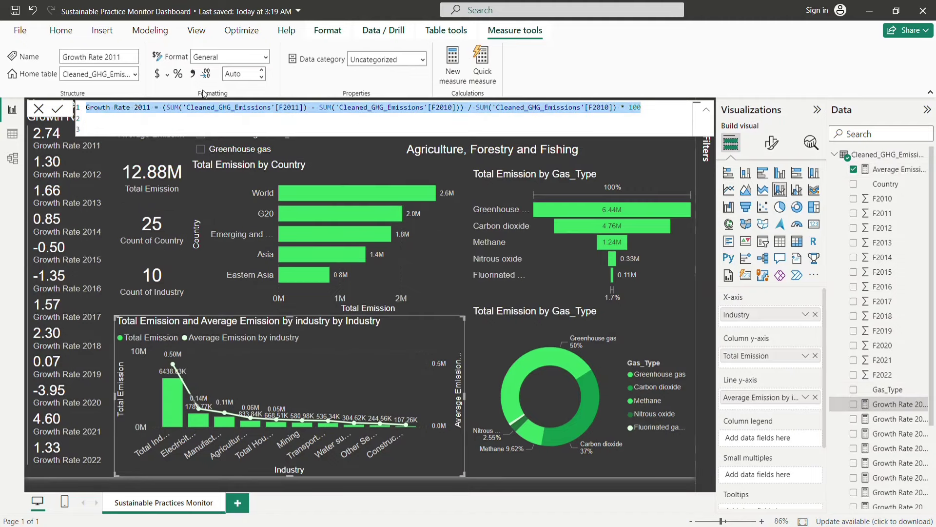
{"action": "left_click", "coordinate": [907, 448]}
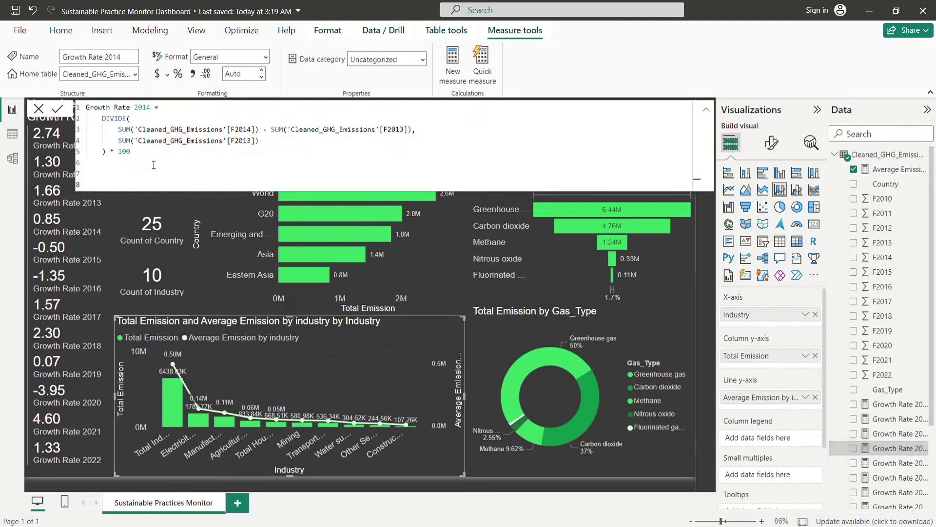
{"action": "left_click_drag", "start_coordinate": [154, 165], "coordinate": [86, 107]}
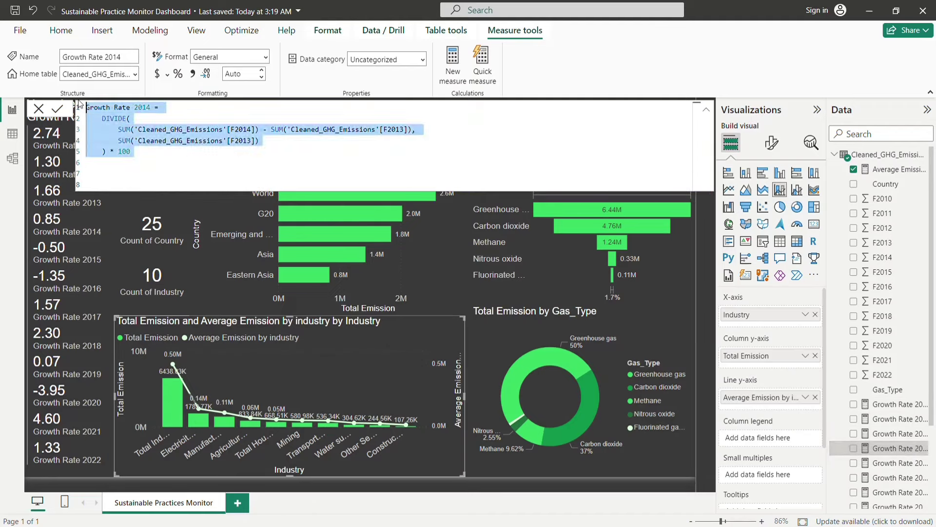
{"action": "left_click", "coordinate": [900, 467]}
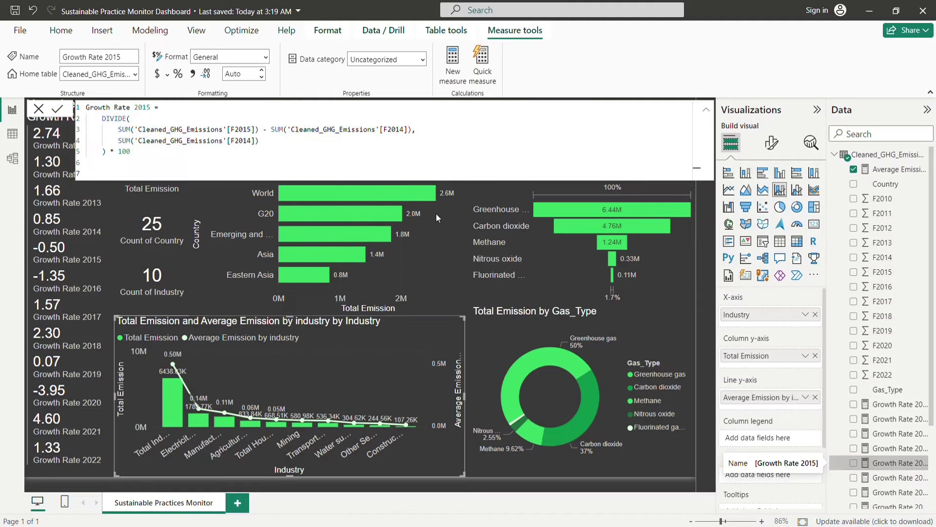
{"action": "left_click_drag", "start_coordinate": [170, 167], "coordinate": [86, 108]}
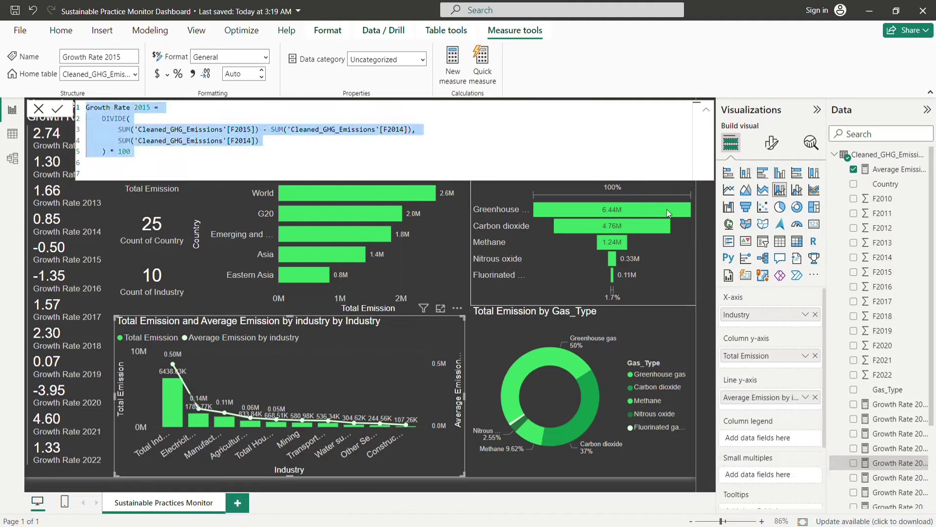
{"action": "left_click", "coordinate": [711, 316]}
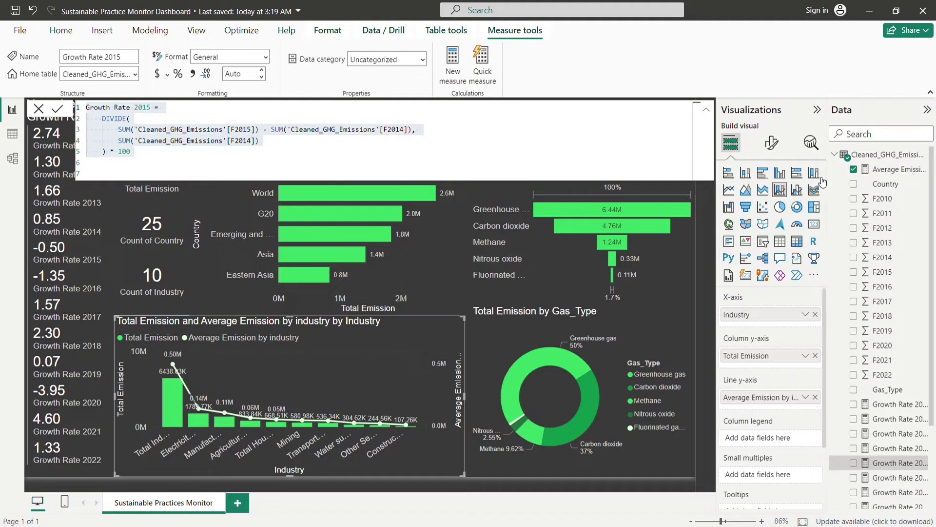
{"action": "left_click", "coordinate": [909, 319]}
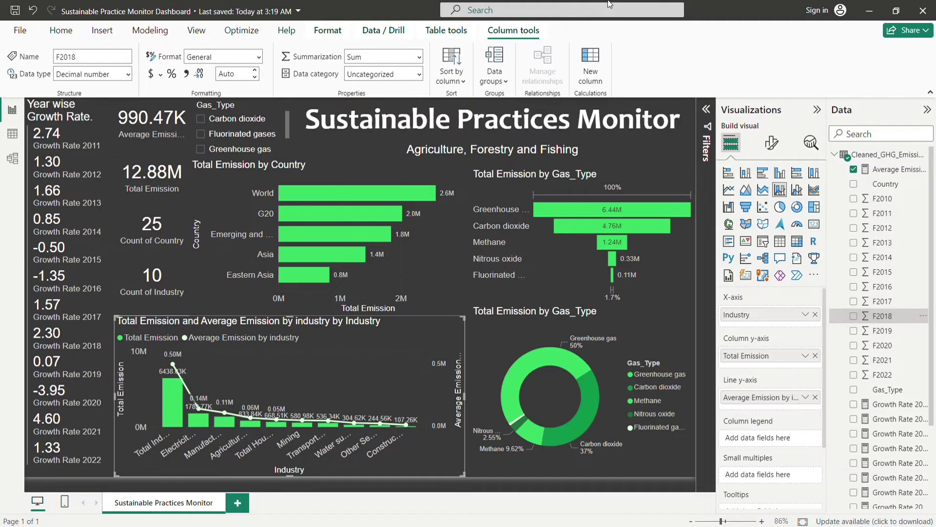
{"action": "mouse_move", "coordinate": [73, 117]}
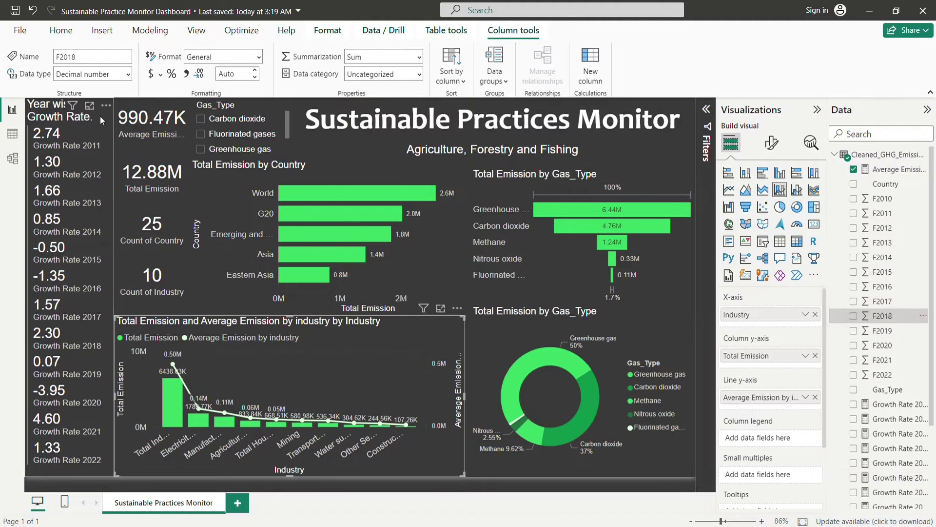
- Hide the Data pane and try Carbon dioxide and Fluorinated gases filters, clearing each
{"action": "left_click", "coordinate": [101, 116]}
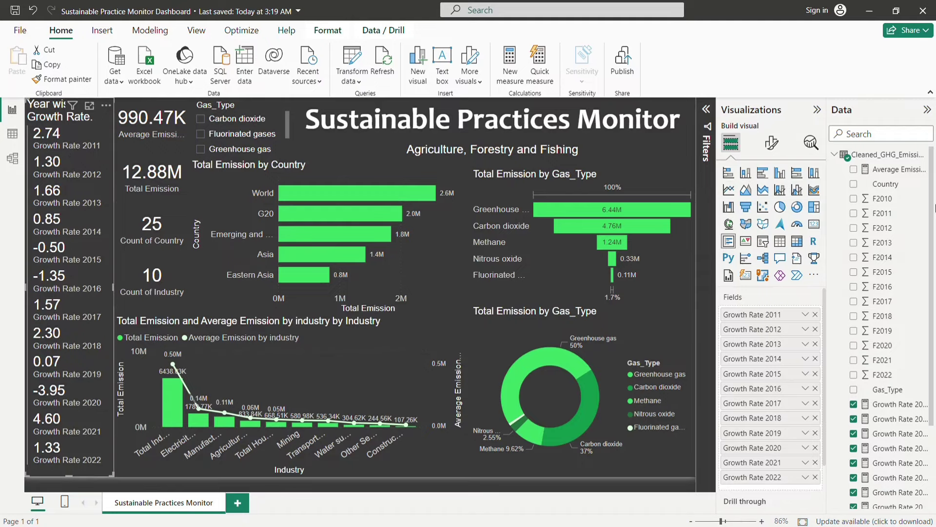
{"action": "left_click", "coordinate": [926, 109]}
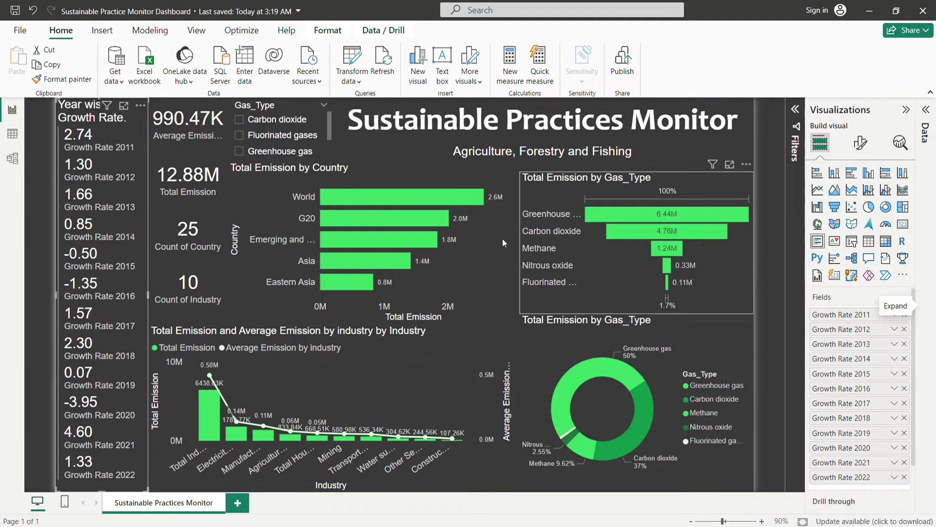
{"action": "mouse_move", "coordinate": [280, 131]}
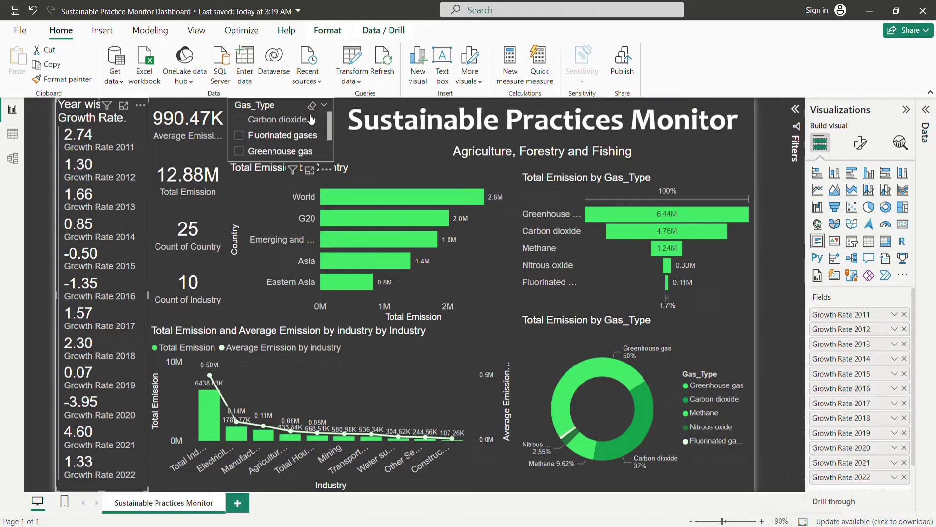
{"action": "left_click", "coordinate": [324, 121]}
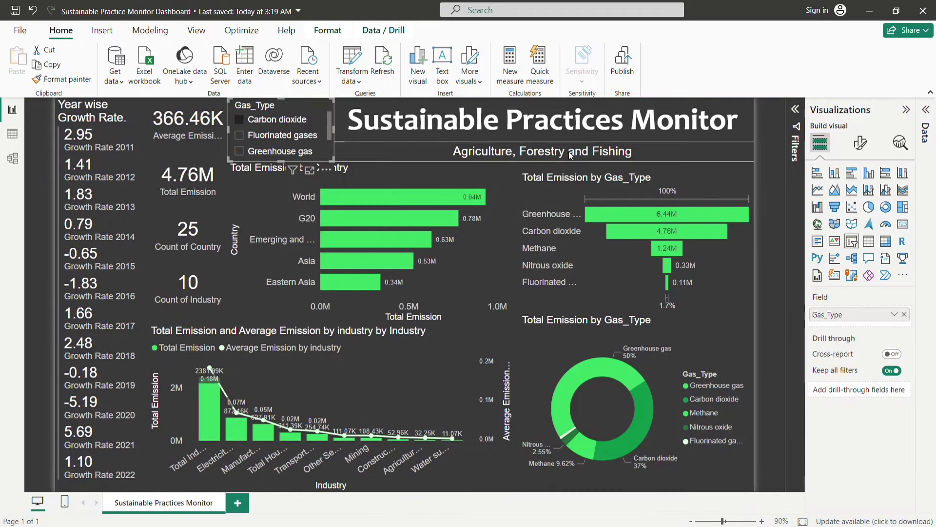
{"action": "left_click", "coordinate": [247, 119]}
{"action": "left_click", "coordinate": [244, 135]}
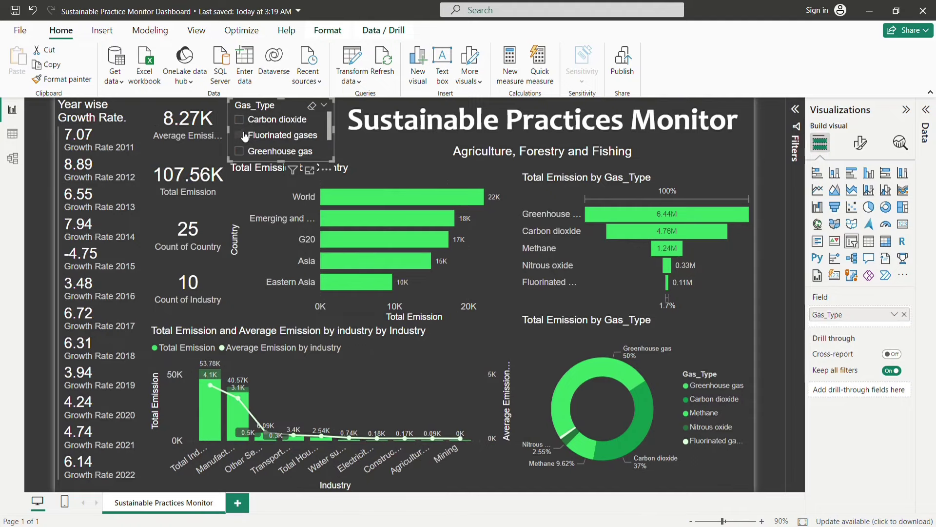
{"action": "left_click", "coordinate": [242, 136]}
- Try Greenhouse gas and Methane filters in the Gas_Type slicer, clearing each
{"action": "left_click", "coordinate": [242, 153]}
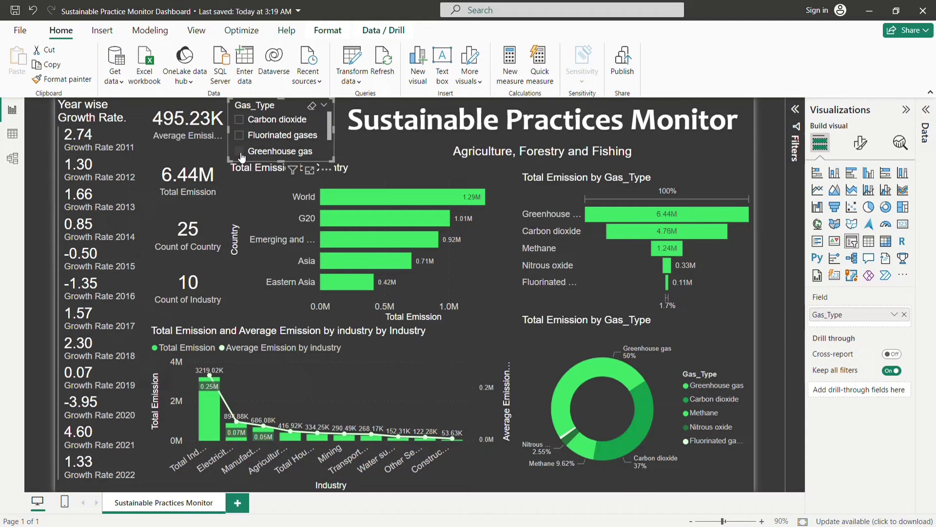
{"action": "left_click", "coordinate": [243, 152]}
{"action": "scroll", "coordinate": [257, 146], "scroll_direction": "down", "scroll_amount": 1}
{"action": "left_click", "coordinate": [239, 137]}
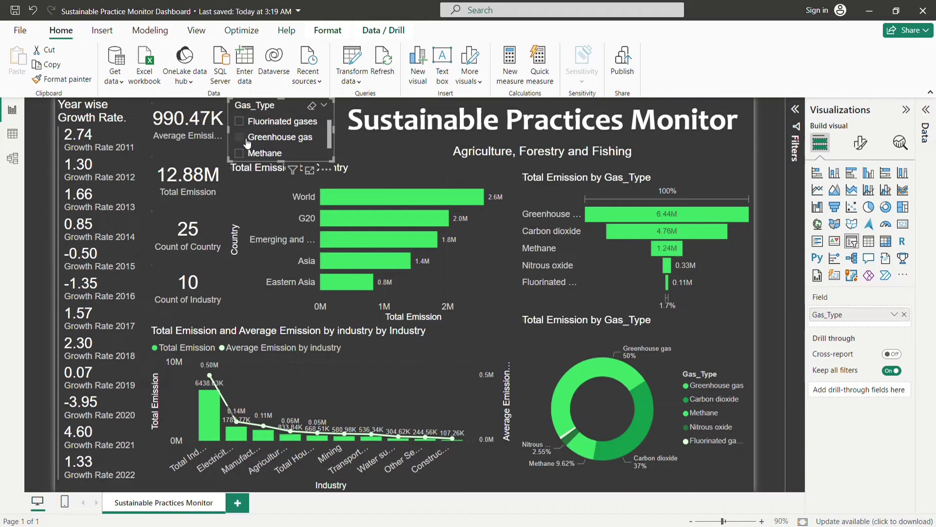
{"action": "left_click", "coordinate": [240, 137]}
{"action": "left_click", "coordinate": [244, 153]}
{"action": "left_click", "coordinate": [244, 155]}
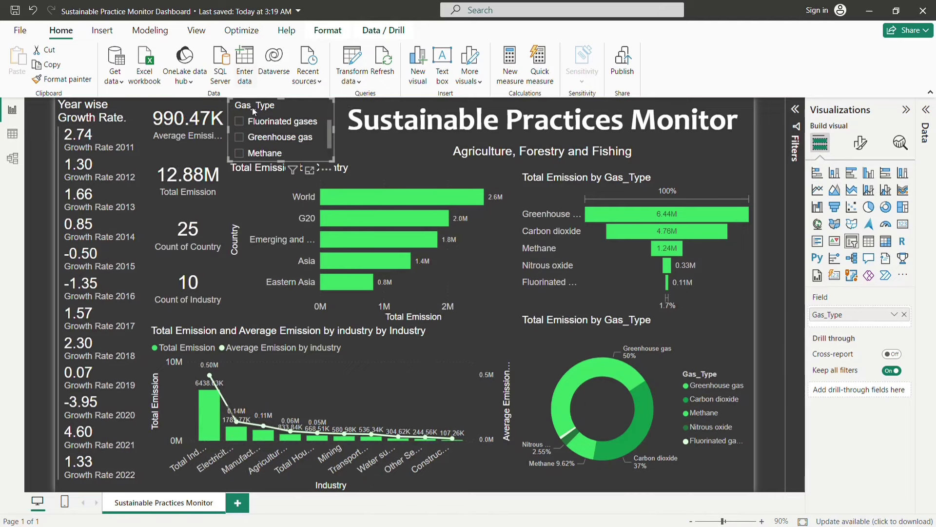
- Try Methane and Nitrous oxide filters, clear them, and select the country chart
{"action": "scroll", "coordinate": [248, 142], "scroll_direction": "down", "scroll_amount": 1}
{"action": "left_click", "coordinate": [243, 141]}
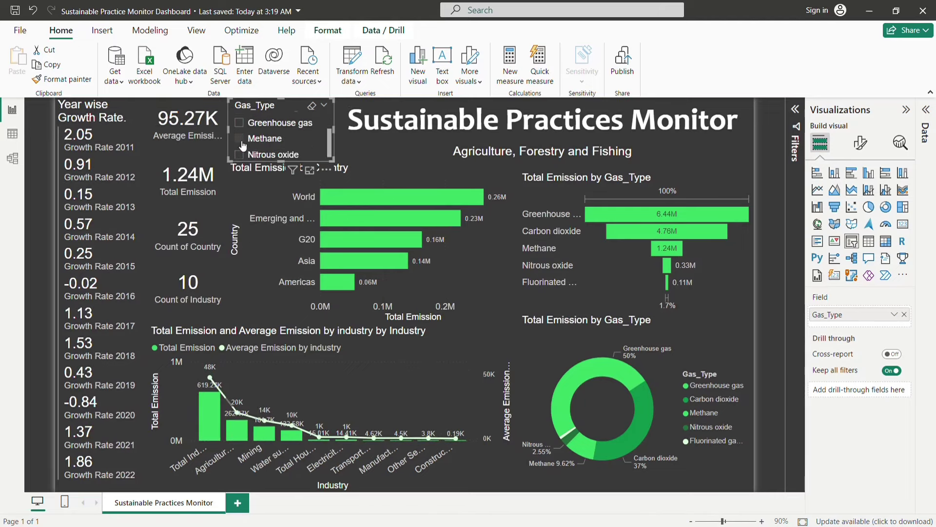
{"action": "scroll", "coordinate": [258, 141], "scroll_direction": "down", "scroll_amount": 1}
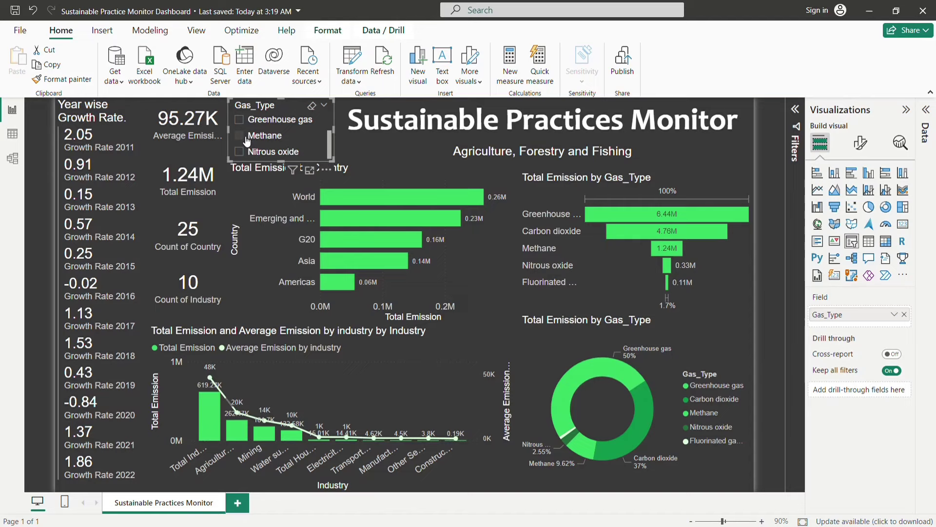
{"action": "left_click", "coordinate": [256, 139]}
{"action": "left_click", "coordinate": [244, 153]}
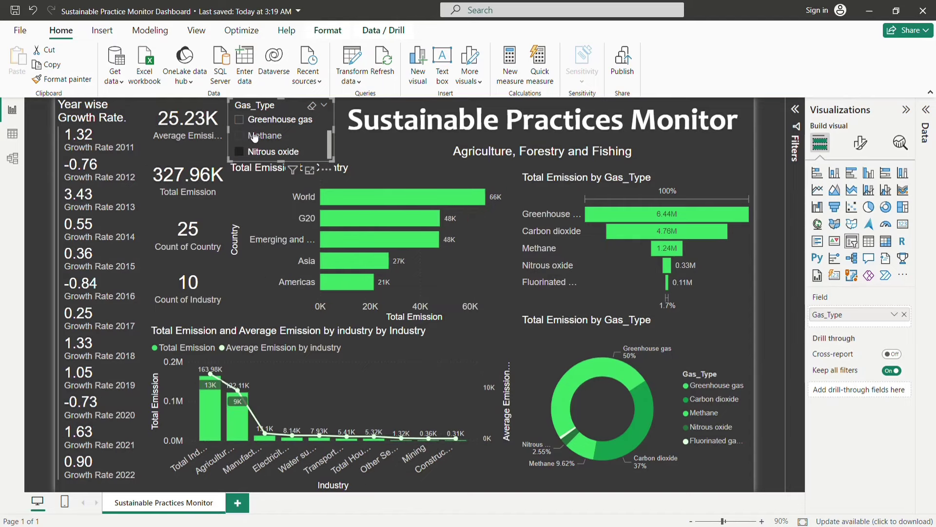
{"action": "left_click", "coordinate": [246, 152]}
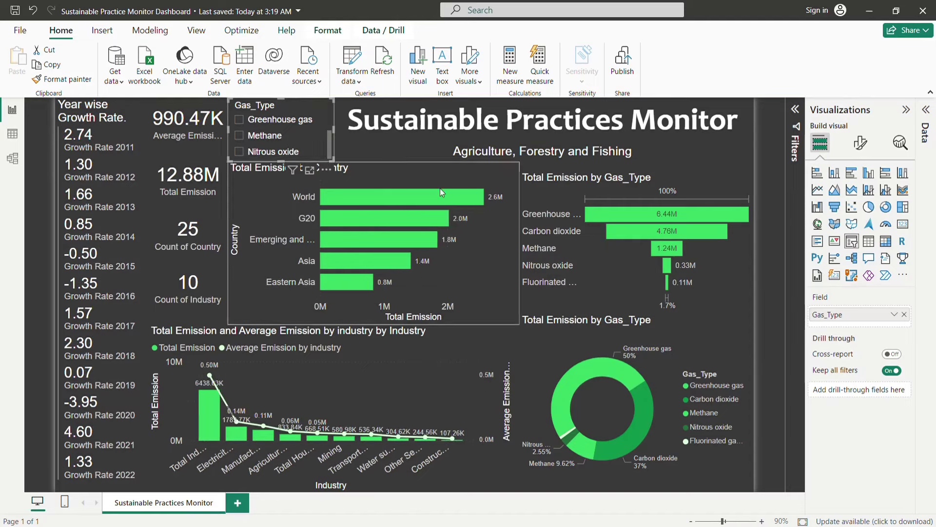
{"action": "left_click", "coordinate": [461, 243]}
{"action": "left_click", "coordinate": [795, 109]}
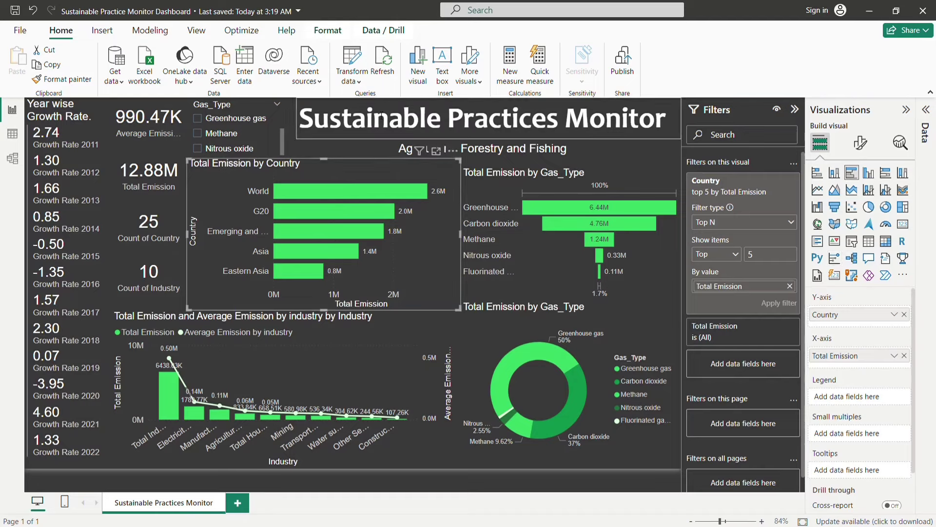
{"action": "left_click", "coordinate": [796, 109]}
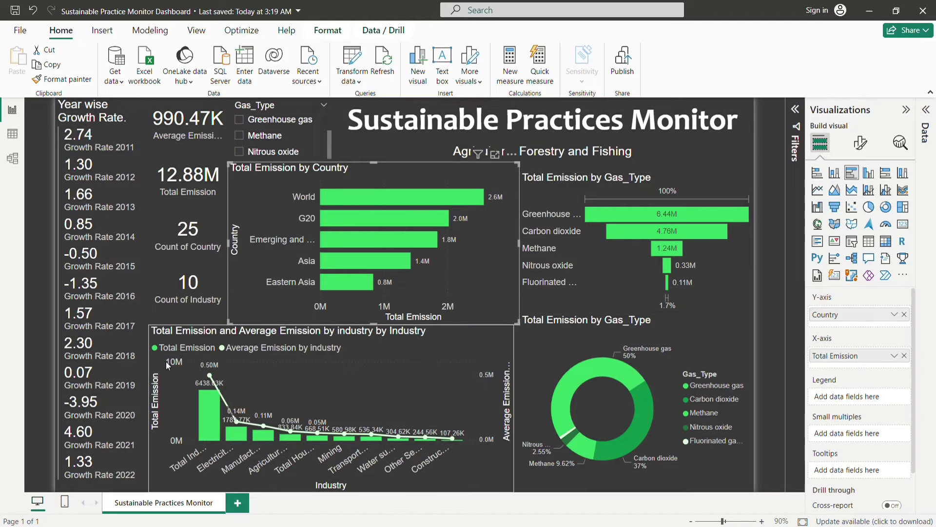
{"action": "left_click", "coordinate": [365, 364]}
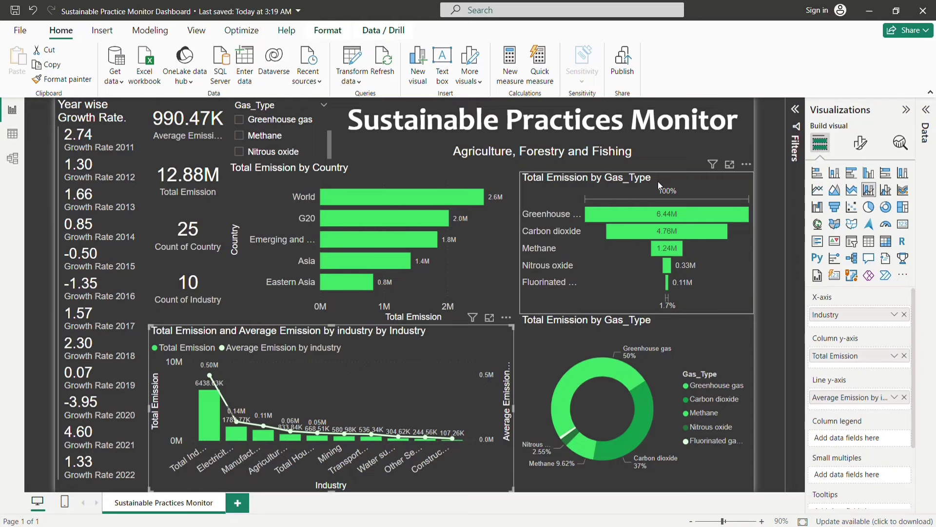
{"action": "left_click", "coordinate": [613, 270]}
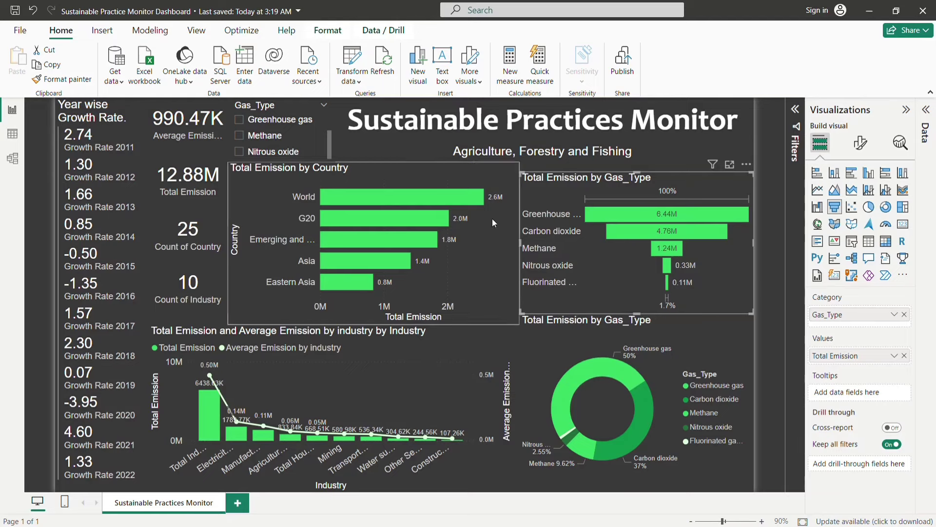
{"action": "left_click", "coordinate": [680, 347]}
{"action": "left_click", "coordinate": [676, 302]}
{"action": "left_click", "coordinate": [482, 291]}
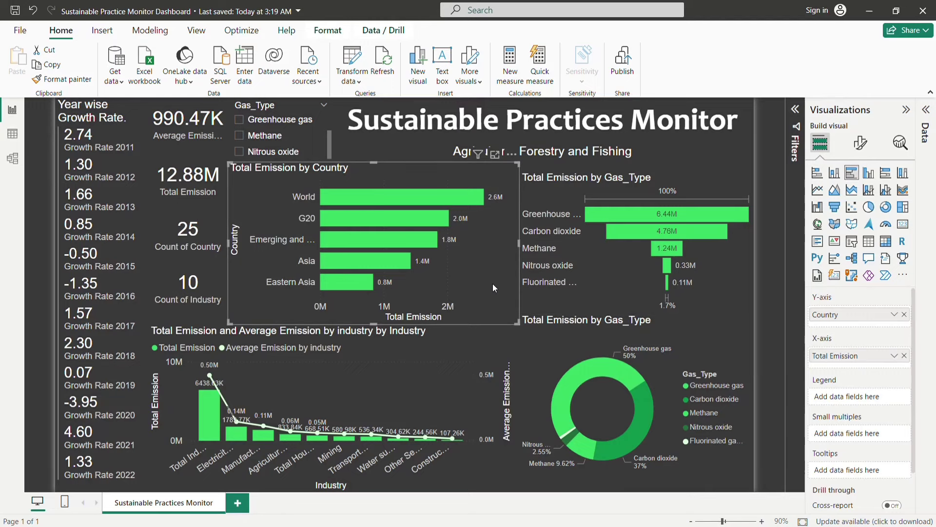
{"action": "left_click", "coordinate": [540, 332]}
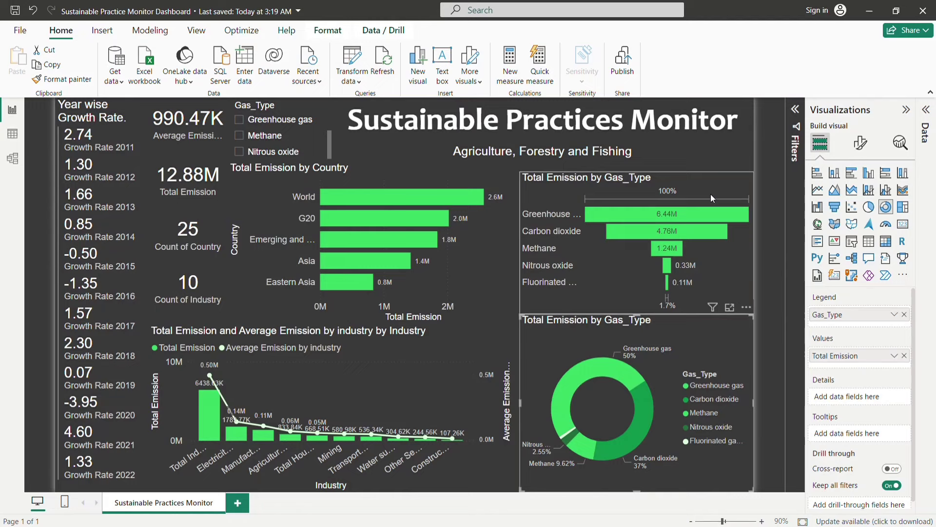
{"action": "mouse_move", "coordinate": [282, 132]}
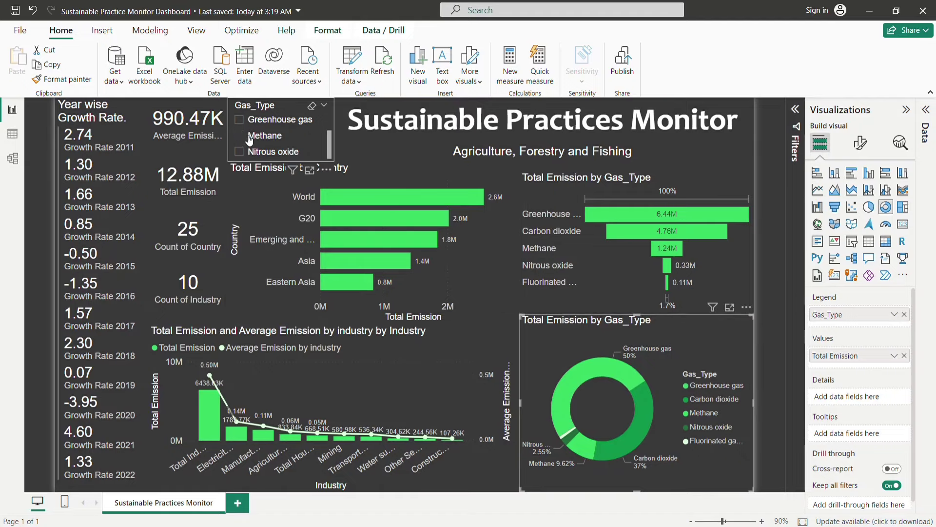
- Toggle Greenhouse gas off again, then cross-filter the dashboard by the World bar
{"action": "left_click", "coordinate": [239, 120]}
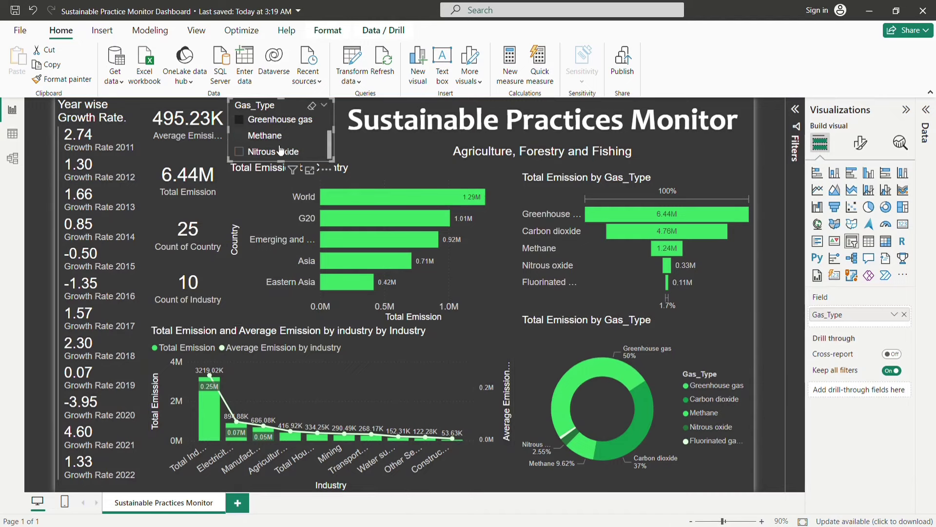
{"action": "scroll", "coordinate": [288, 146], "scroll_direction": "up", "scroll_amount": 1}
{"action": "scroll", "coordinate": [291, 141], "scroll_direction": "up", "scroll_amount": 1}
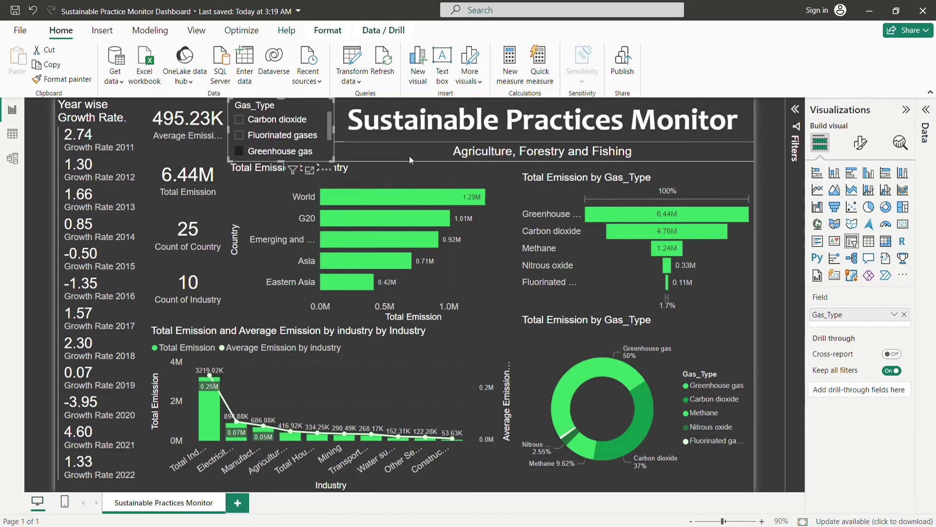
{"action": "left_click", "coordinate": [776, 390]}
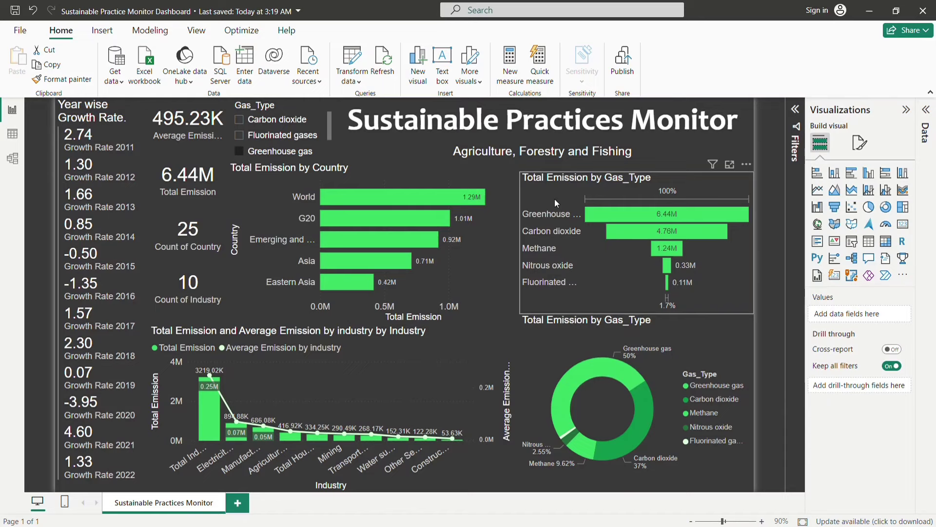
{"action": "left_click", "coordinate": [246, 156]}
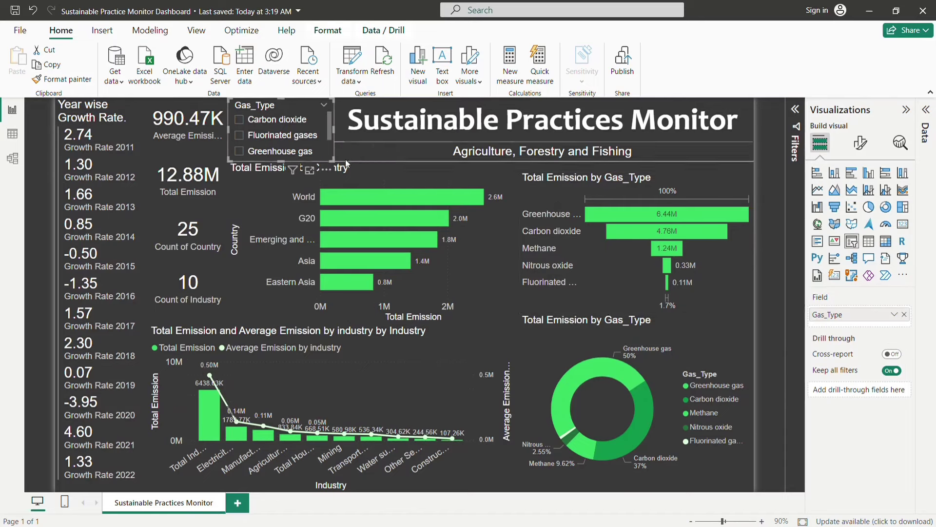
{"action": "left_click", "coordinate": [767, 147]}
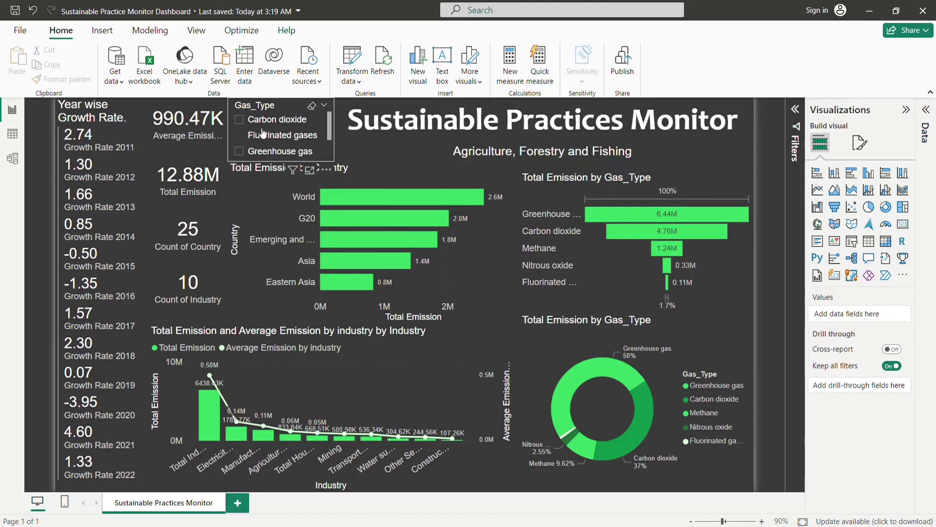
{"action": "left_click", "coordinate": [363, 198]}
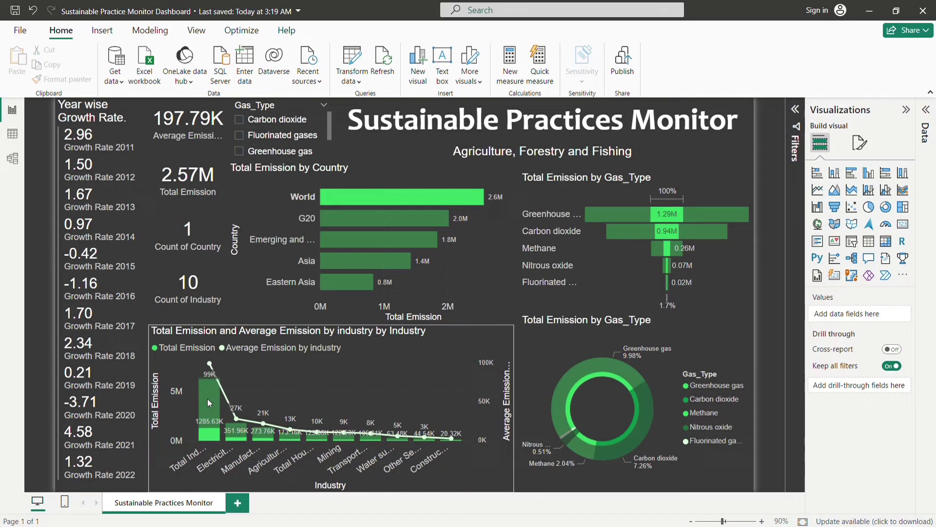